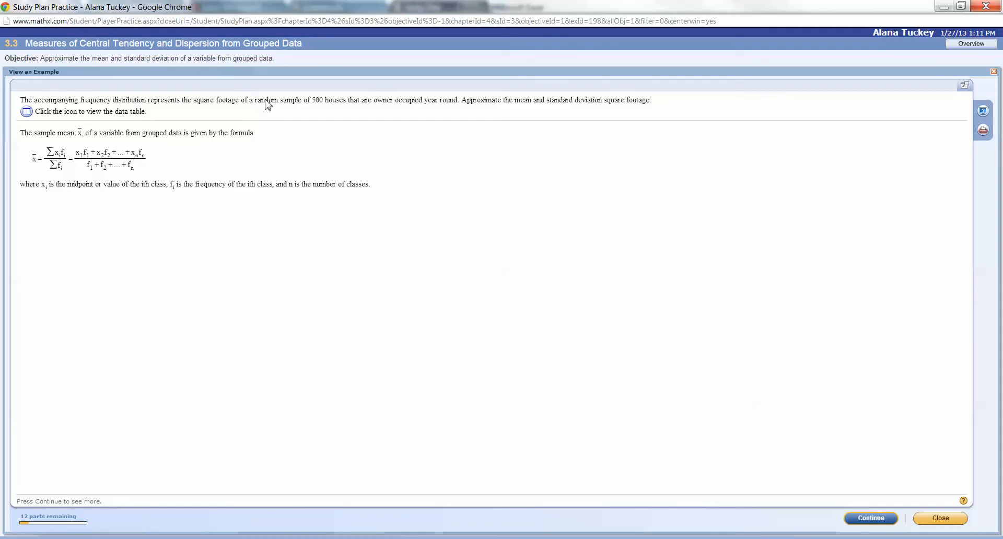
Open the housing data table for the square footage problem and copy the table to the clipboard
{"action": "left_click", "coordinate": [27, 112]}
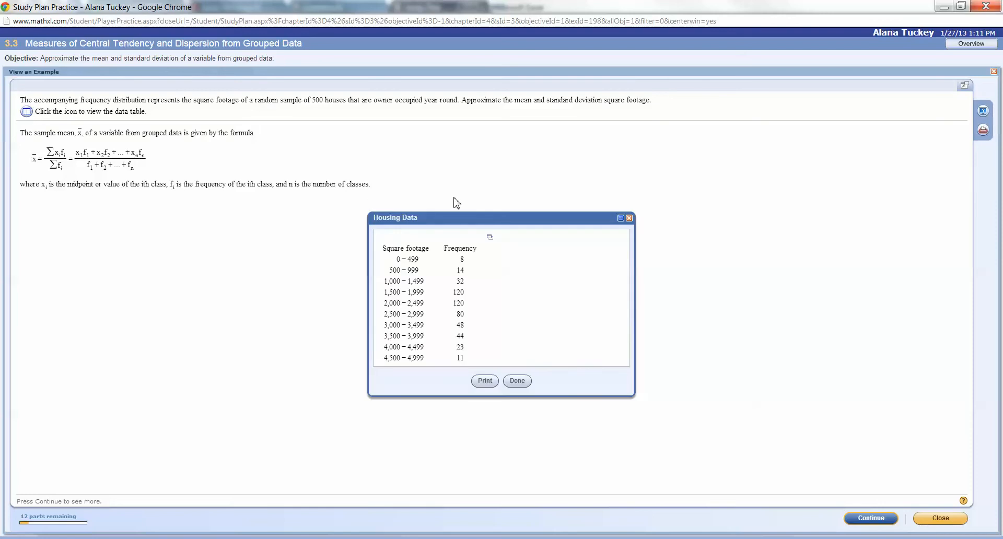
{"action": "left_click", "coordinate": [490, 238]}
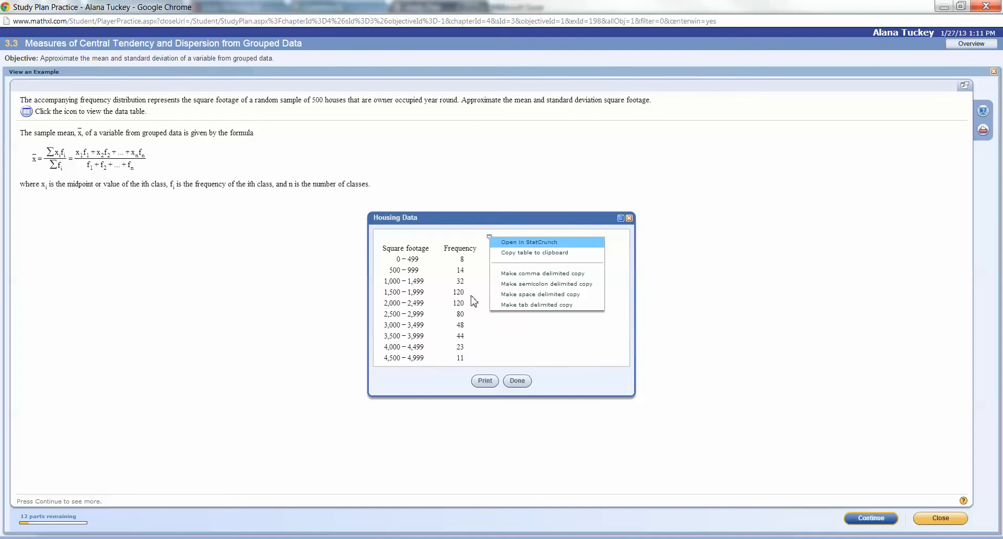
{"action": "left_click", "coordinate": [515, 255]}
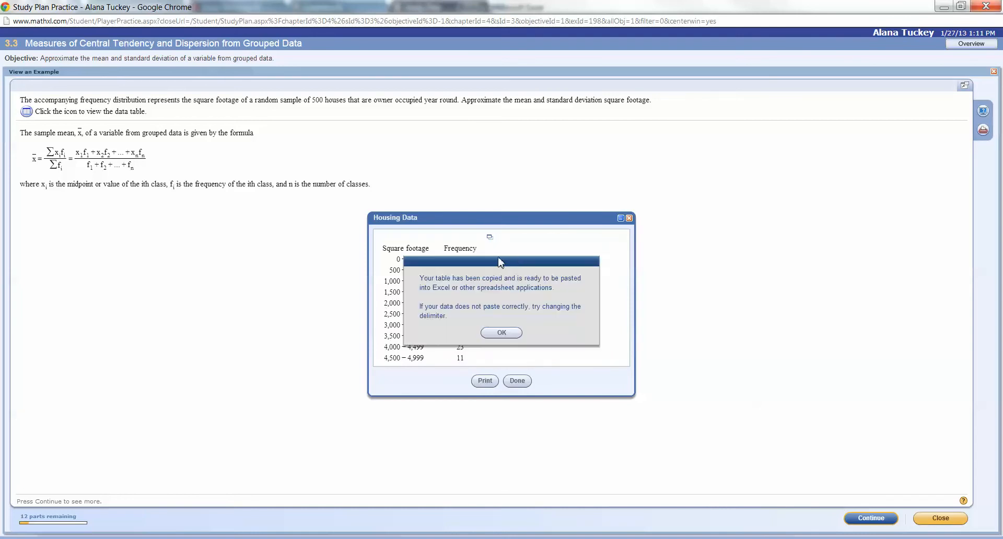
{"action": "left_click", "coordinate": [502, 333]}
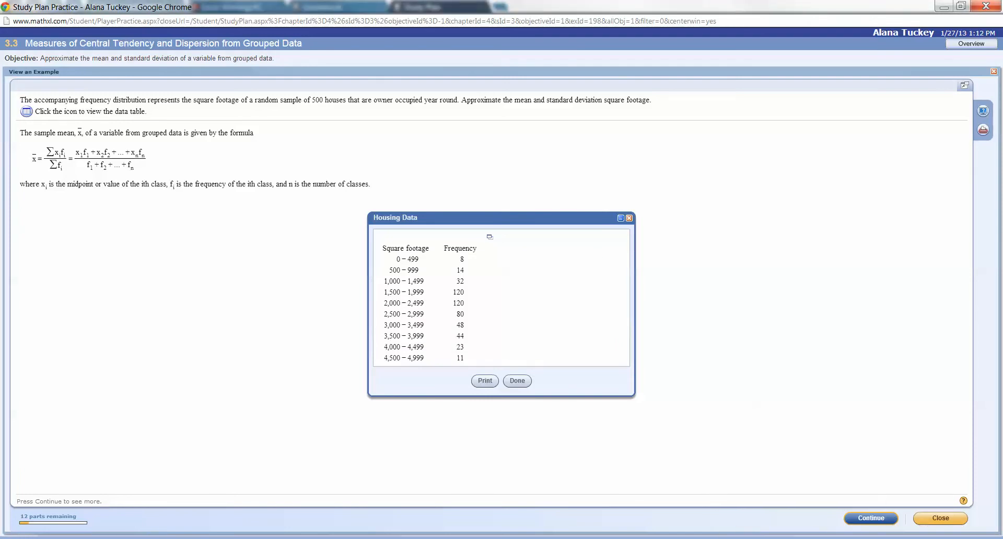
Switch to the blank Excel workbook and paste the copied housing table starting at cell A1
{"action": "left_click", "coordinate": [203, 538]}
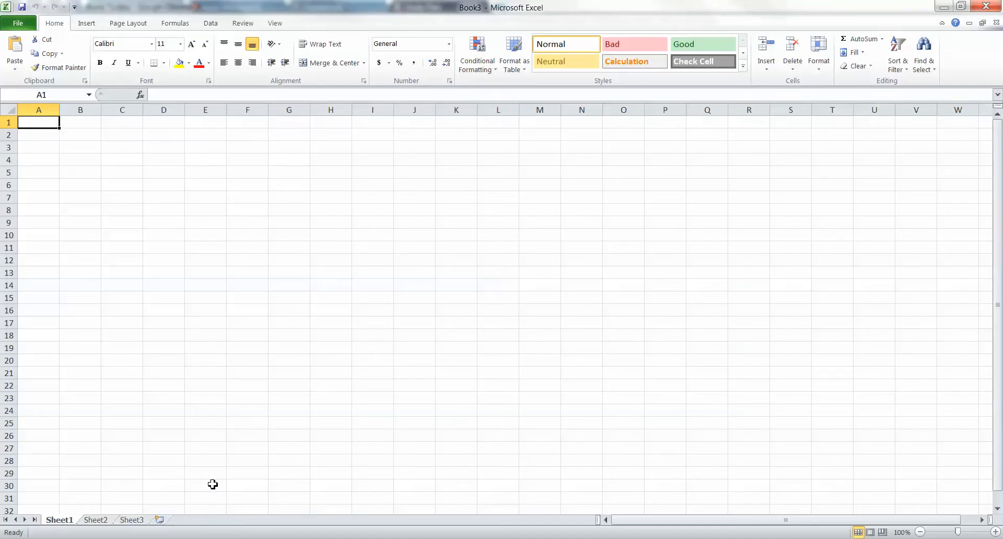
{"action": "left_click", "coordinate": [14, 65]}
{"action": "left_click", "coordinate": [11, 96]}
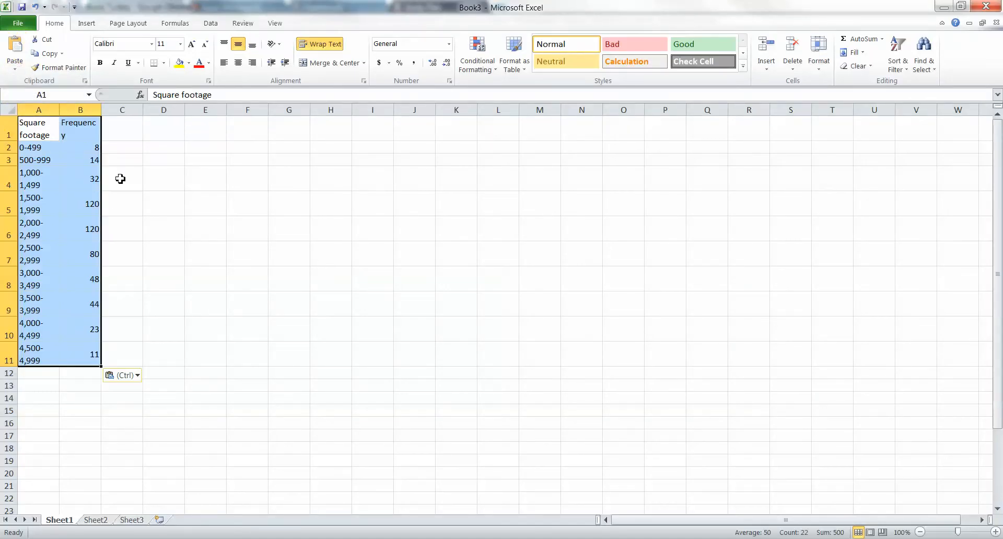
Widen columns A and B to fit their text and reduce all rows to single-line height
{"action": "left_click", "coordinate": [147, 134]}
{"action": "left_click_drag", "start_coordinate": [35, 104], "coordinate": [222, 110]}
{"action": "double_click", "coordinate": [177, 109]}
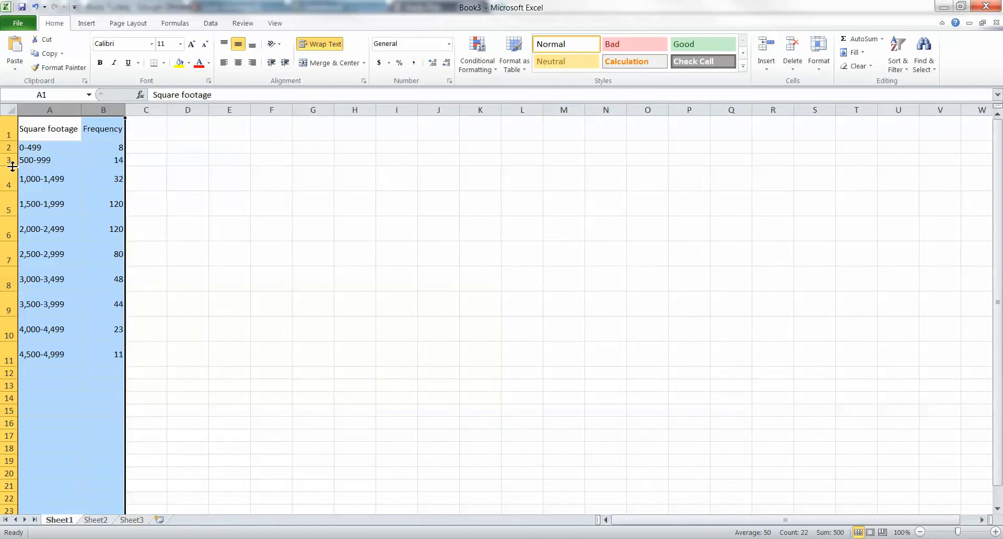
{"action": "left_click", "coordinate": [9, 109]}
{"action": "left_click_drag", "start_coordinate": [14, 192], "coordinate": [14, 177]}
{"action": "left_click", "coordinate": [105, 185]}
Insert a blank column before the Frequency column and give it the heading "Midpoints"
{"action": "left_click", "coordinate": [103, 110]}
{"action": "right_click", "coordinate": [103, 112]}
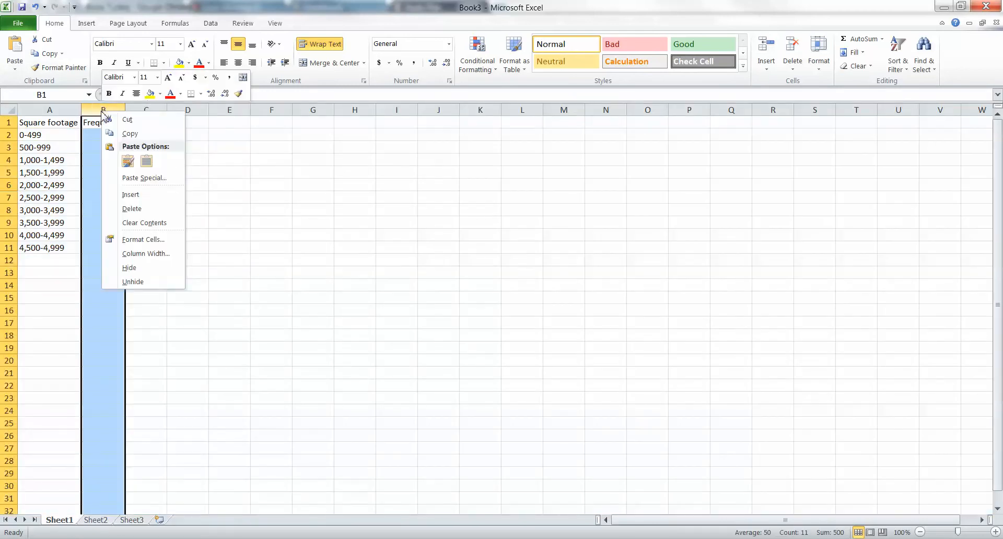
{"action": "left_click", "coordinate": [130, 195]}
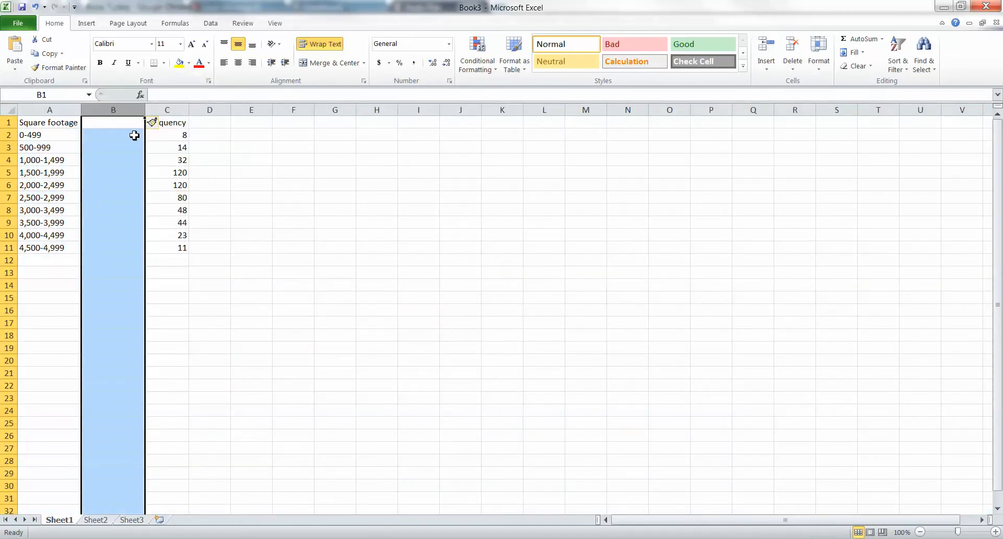
{"action": "left_click", "coordinate": [115, 126]}
{"action": "type", "text": "M"}
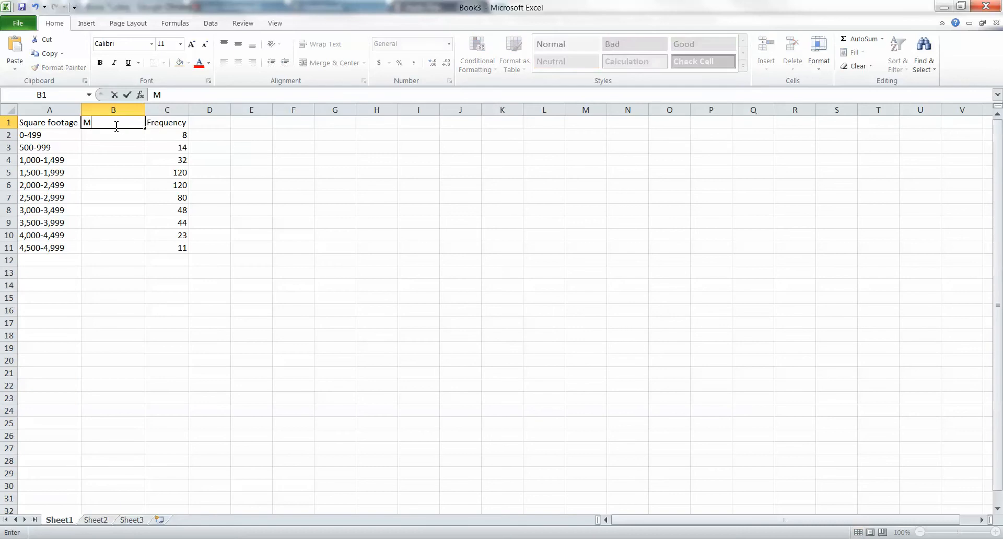
{"action": "type", "text": "idpoints"}
{"action": "key", "text": "Return"}
Make the three column headings in row 1 bold
{"action": "left_click_drag", "start_coordinate": [57, 122], "coordinate": [21, 125]}
{"action": "left_click", "coordinate": [192, 121]}
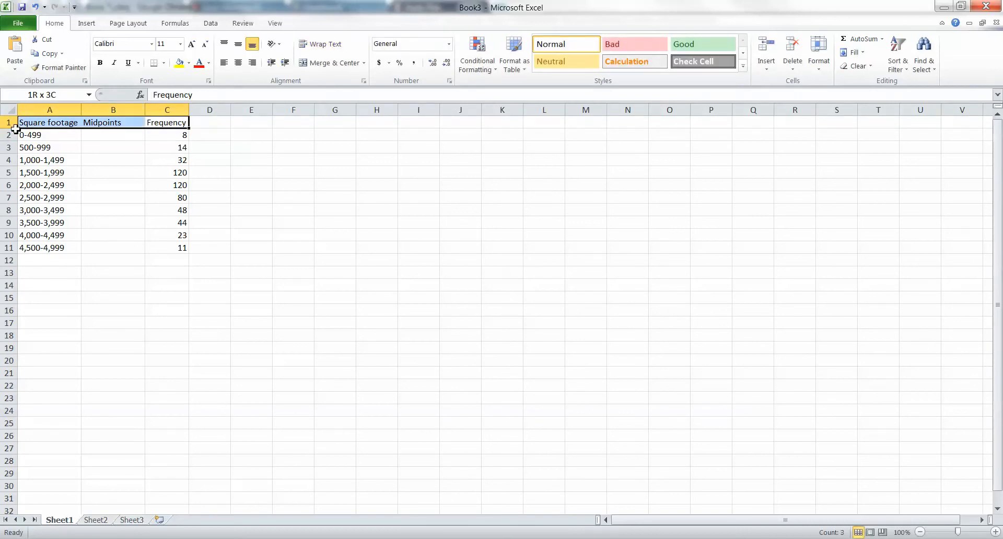
{"action": "key", "text": "ctrl+b"}
Adjust the column widths and row heights so every heading fits on one line
{"action": "scroll", "coordinate": [139, 204], "scroll_direction": "up", "scroll_amount": 3}
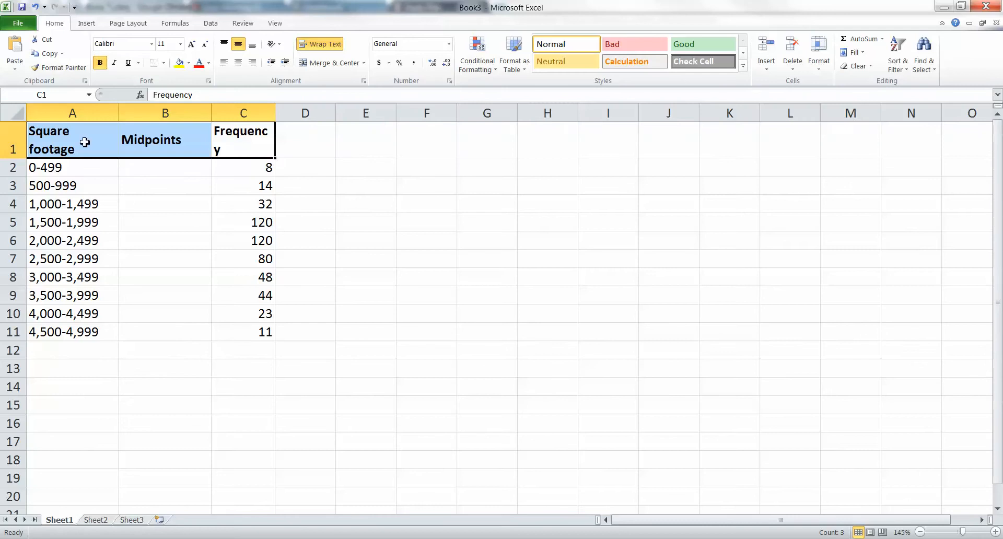
{"action": "left_click", "coordinate": [9, 109]}
{"action": "left_click_drag", "start_coordinate": [117, 111], "coordinate": [177, 111]}
{"action": "double_click", "coordinate": [20, 158]}
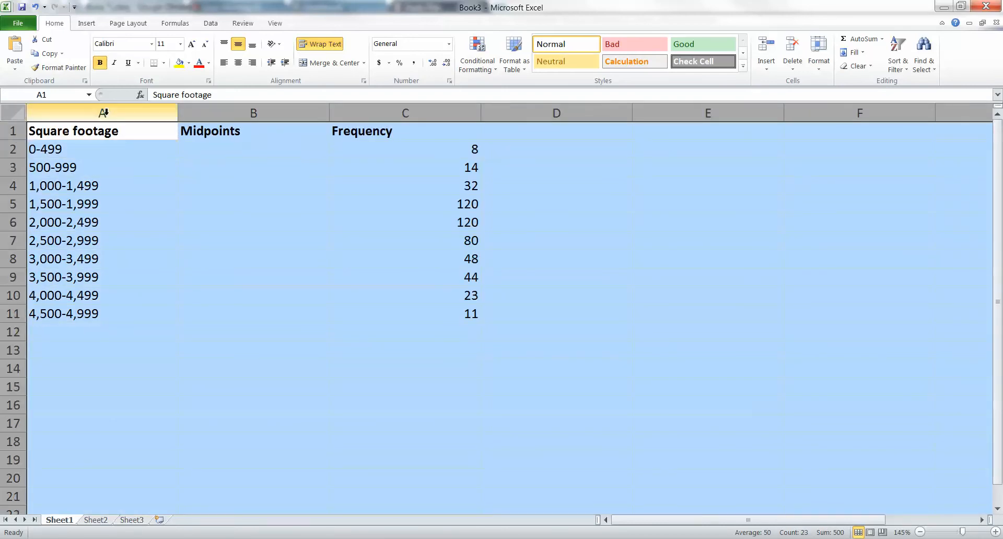
{"action": "double_click", "coordinate": [178, 112]}
{"action": "left_click", "coordinate": [155, 187]}
Apply all borders to the table in cells A1 through C11
{"action": "left_click_drag", "start_coordinate": [235, 313], "coordinate": [73, 131]}
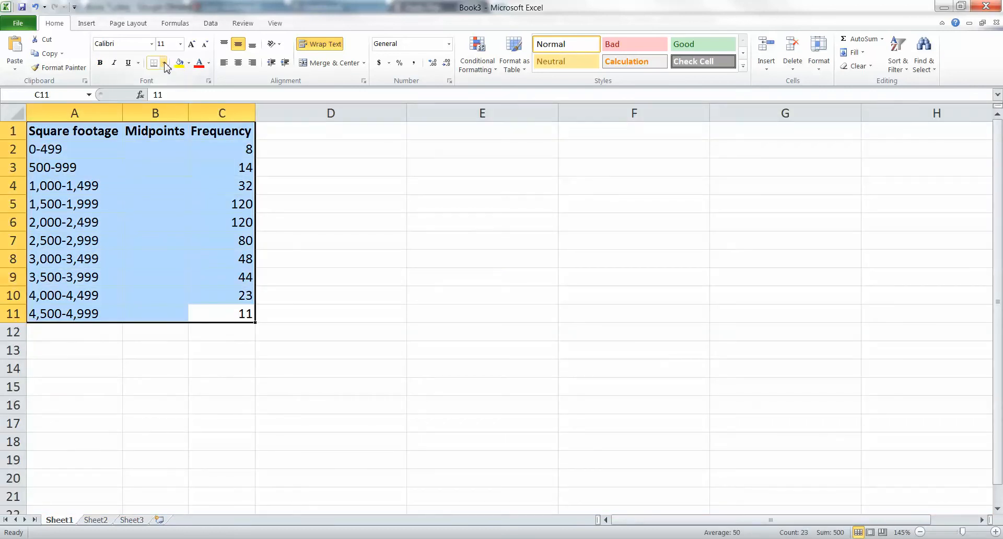
{"action": "left_click", "coordinate": [164, 63]}
{"action": "left_click", "coordinate": [186, 164]}
{"action": "left_click", "coordinate": [114, 204]}
{"action": "left_click", "coordinate": [169, 151]}
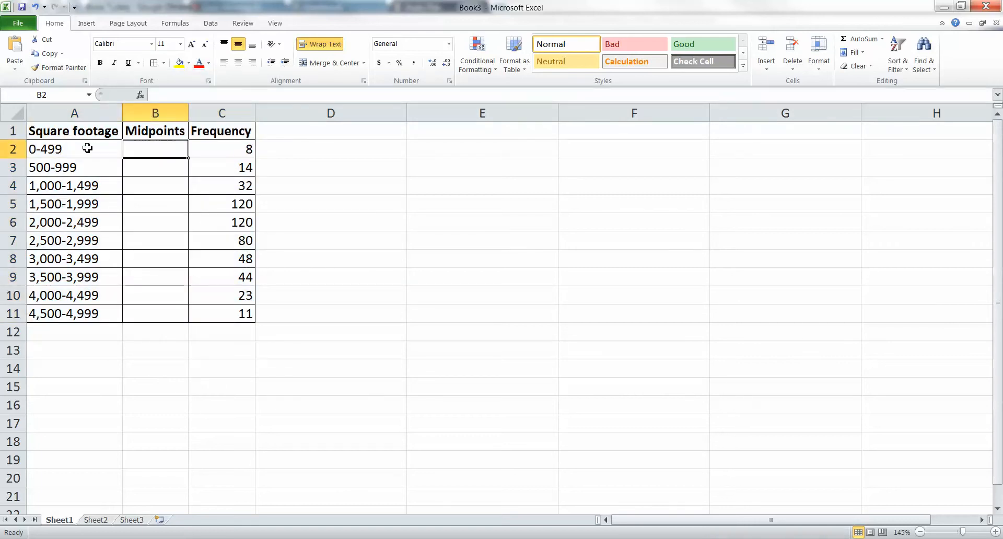
{"action": "left_click", "coordinate": [52, 150]}
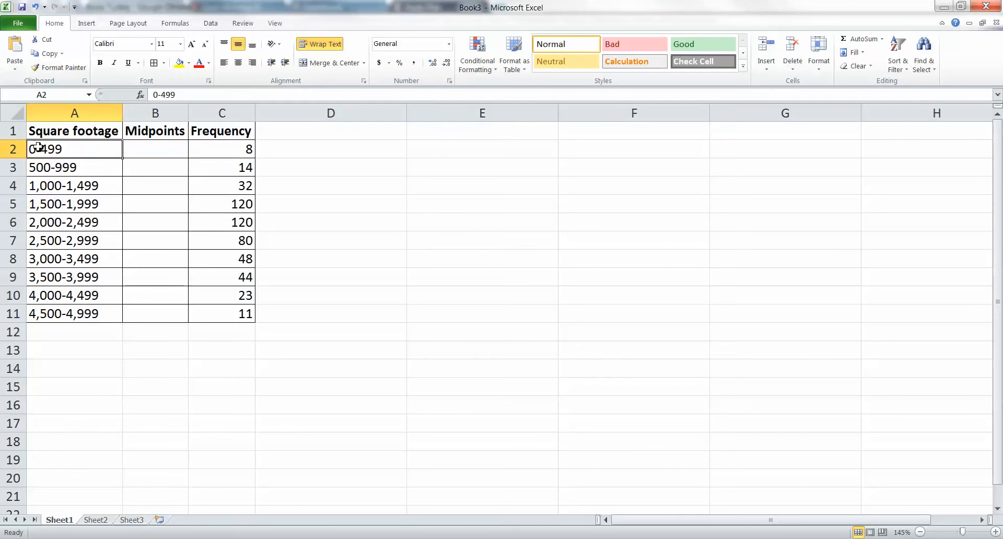
{"action": "left_click", "coordinate": [15, 149]}
{"action": "left_click", "coordinate": [60, 153]}
{"action": "left_click_drag", "start_coordinate": [208, 93], "coordinate": [151, 94]}
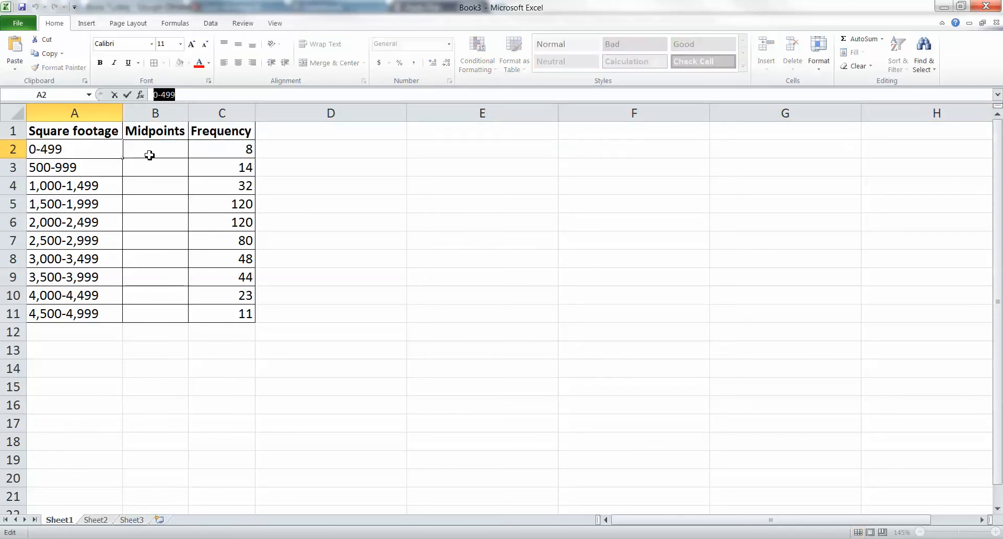
{"action": "left_click", "coordinate": [191, 96]}
{"action": "type", "text": ".999999999999999"}
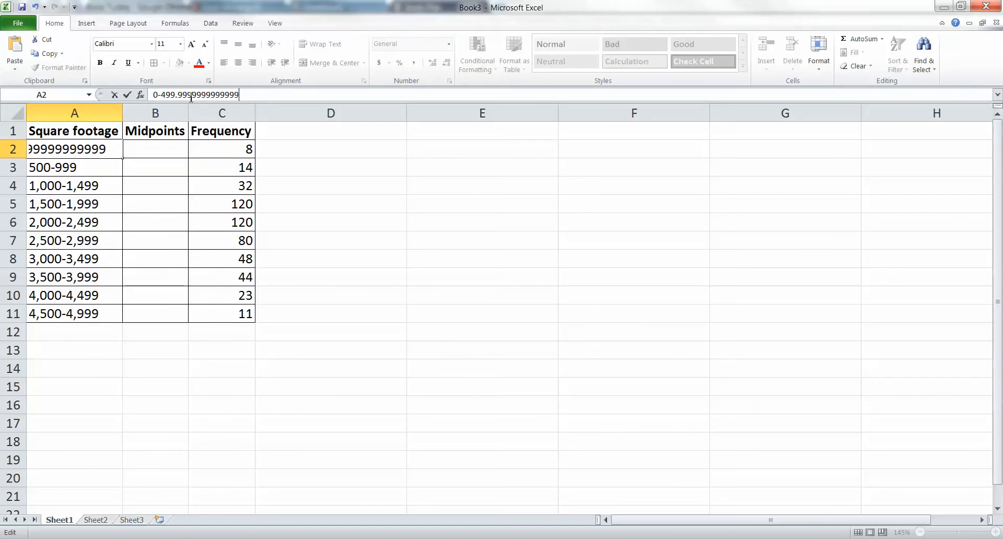
{"action": "type", "text": "999999999999999999999999999999999999999999999999999"}
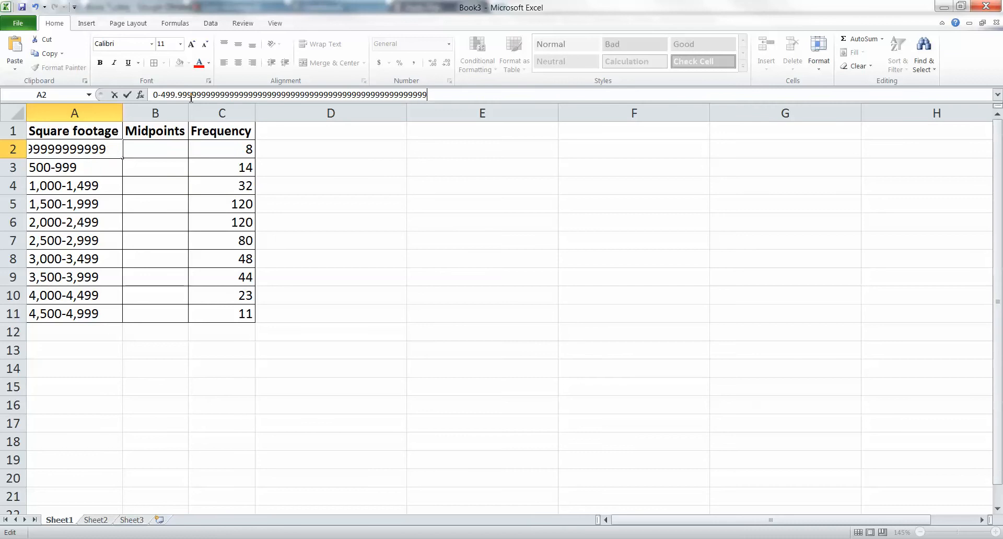
{"action": "type", "text": "99999999999"}
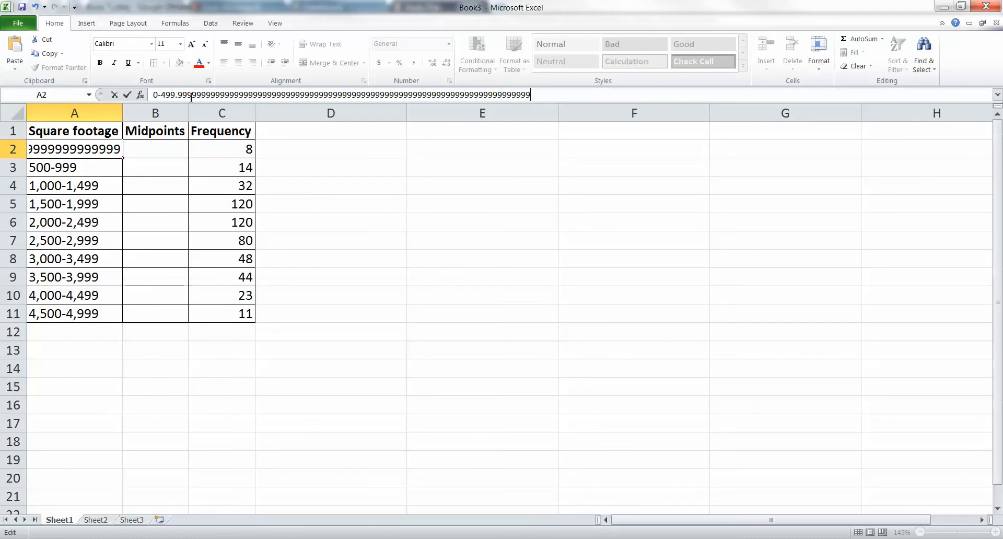
{"action": "key", "text": "BackSpace"}
{"action": "key", "text": "BackSpace"}
{"action": "key", "text": "BackSpace"}
{"action": "key", "text": "BackSpace"}
{"action": "key", "text": "BackSpace"}
{"action": "key", "text": "BackSpace"}
{"action": "key", "text": "BackSpace"}
{"action": "key", "text": "BackSpace"}
{"action": "key", "text": "BackSpace"}
{"action": "key", "text": "BackSpace"}
{"action": "key", "text": "BackSpace"}
{"action": "key", "text": "BackSpace"}
{"action": "key", "text": "BackSpace"}
{"action": "key", "text": "BackSpace"}
{"action": "key", "text": "BackSpace"}
{"action": "key", "text": "BackSpace"}
{"action": "key", "text": "BackSpace"}
{"action": "key", "text": "BackSpace"}
{"action": "key", "text": "BackSpace"}
{"action": "key", "text": "BackSpace"}
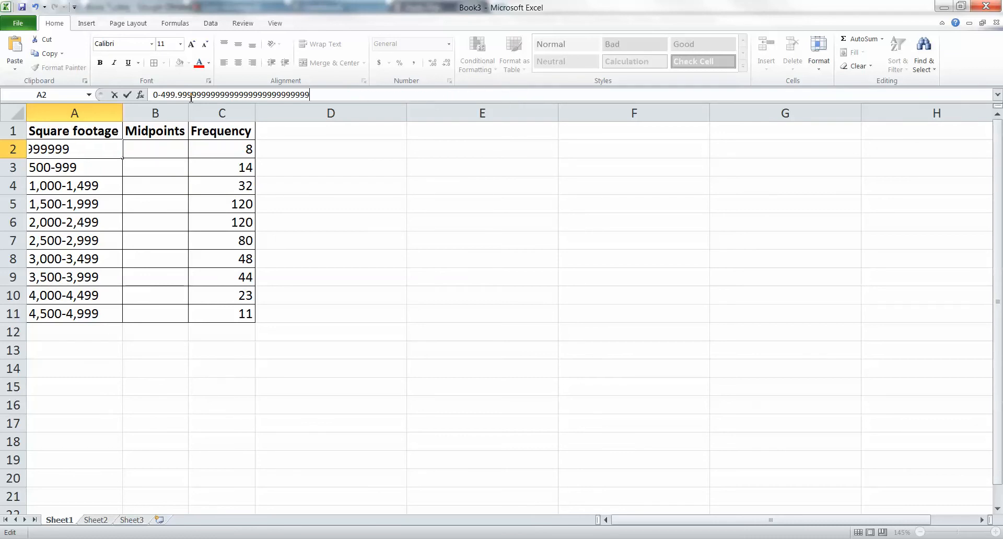
{"action": "key", "text": "BackSpace"}
{"action": "key", "text": "BackSpace"}
{"action": "key", "text": "BackSpace"}
{"action": "key", "text": "BackSpace"}
{"action": "key", "text": "BackSpace"}
{"action": "key", "text": "BackSpace"}
{"action": "key", "text": "BackSpace"}
{"action": "key", "text": "BackSpace"}
{"action": "key", "text": "BackSpace"}
{"action": "key", "text": "BackSpace"}
{"action": "key", "text": "BackSpace"}
{"action": "key", "text": "BackSpace"}
{"action": "key", "text": "BackSpace"}
{"action": "key", "text": "BackSpace"}
{"action": "key", "text": "BackSpace"}
{"action": "key", "text": "BackSpace"}
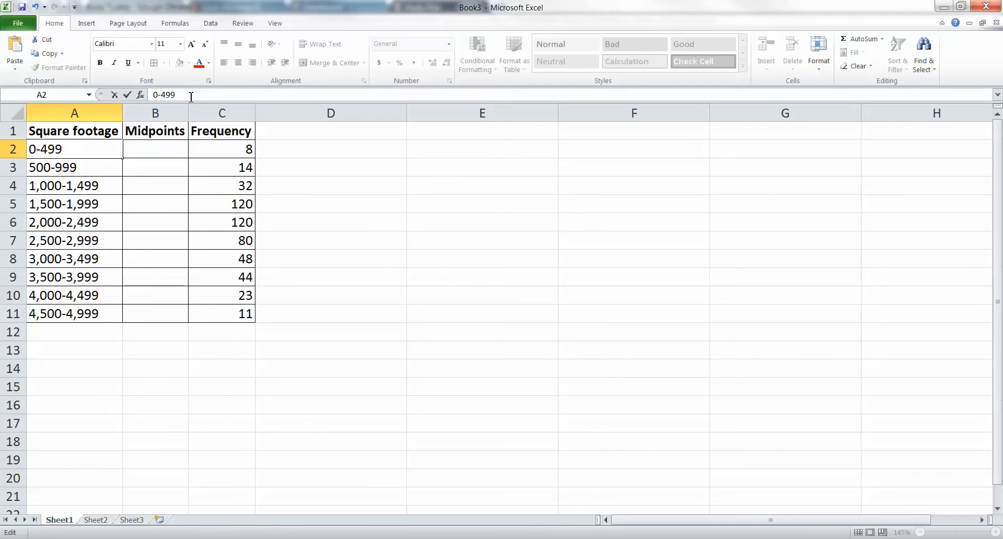
{"action": "key", "text": "Return"}
Calculate the midpoint of the 0-499 class in cell B2 with the formula =(0+500)/2
{"action": "key", "text": "Up"}
{"action": "key", "text": "Right"}
{"action": "type", "text": "="}
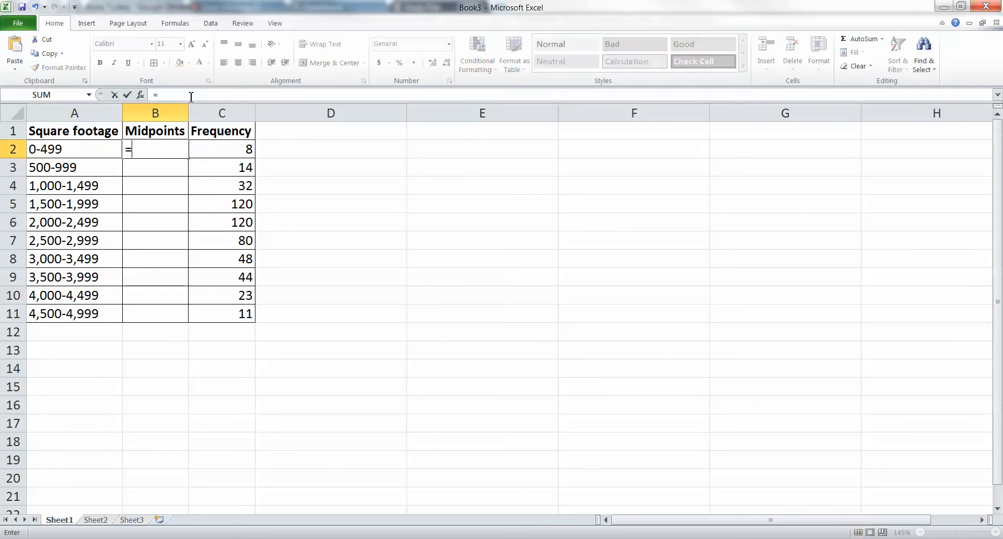
{"action": "type", "text": "(0"}
{"action": "type", "text": "+500)/2"}
{"action": "key", "text": "Return"}
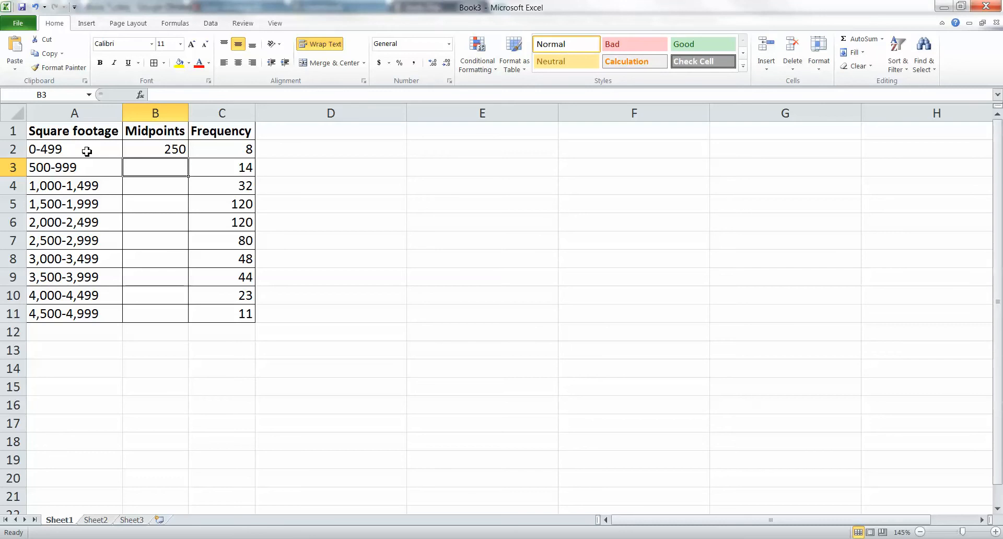
Calculate the midpoint of the 500-999 class in cell B3 with the formula =(500+1000)/2
{"action": "type", "text": "="}
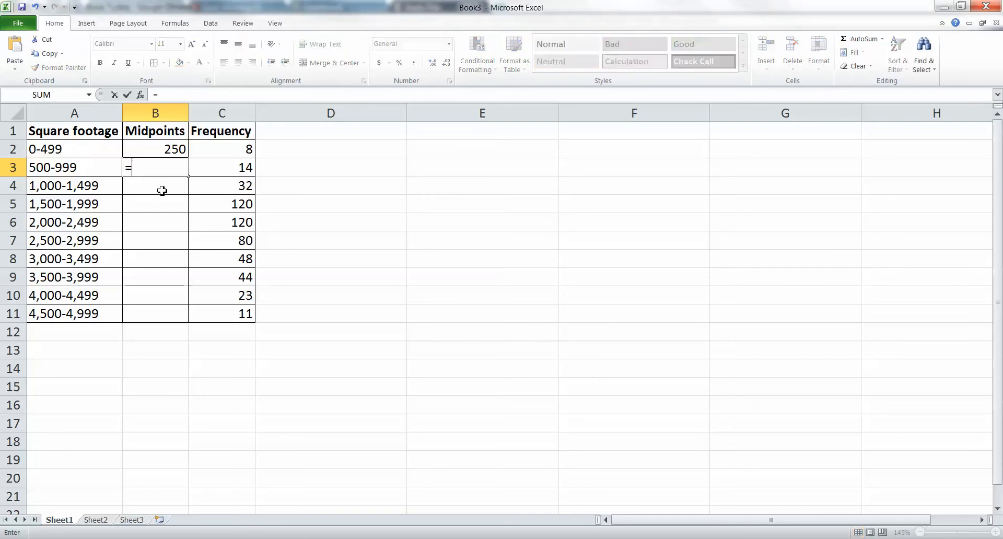
{"action": "type", "text": "(500+1000"}
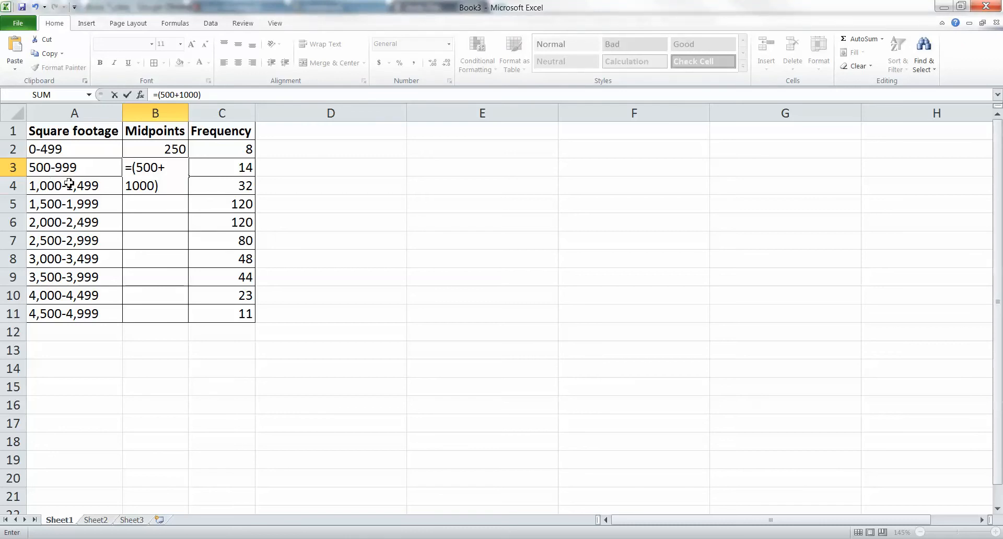
{"action": "type", "text": ")/2"}
{"action": "key", "text": "Return"}
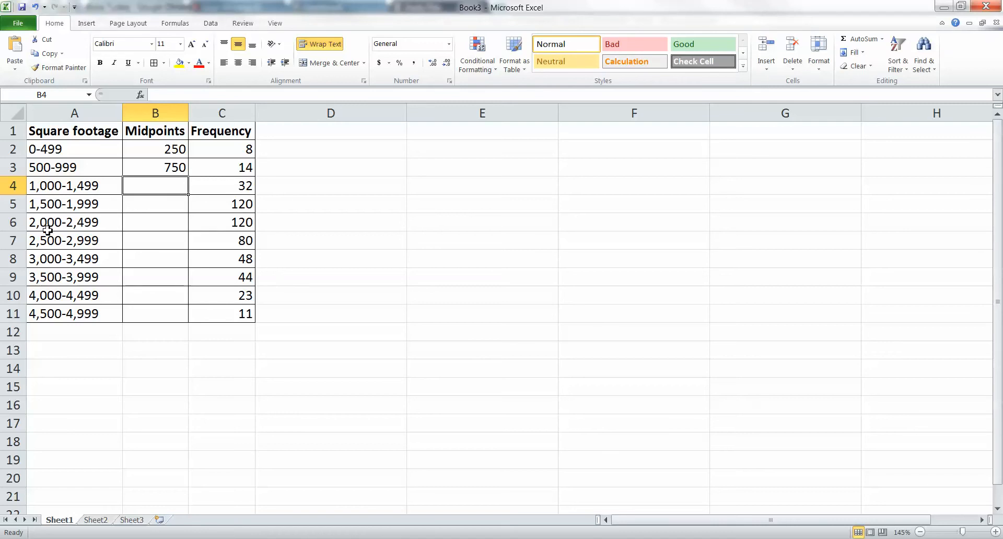
Label cell A13 "Class Width" and enter 500 in cell A14 below it
{"action": "left_click", "coordinate": [63, 356]}
{"action": "key", "text": "Return"}
{"action": "left_click", "coordinate": [64, 356]}
{"action": "type", "text": "Class W"}
{"action": "type", "text": "idtt"}
{"action": "key", "text": "Tab"}
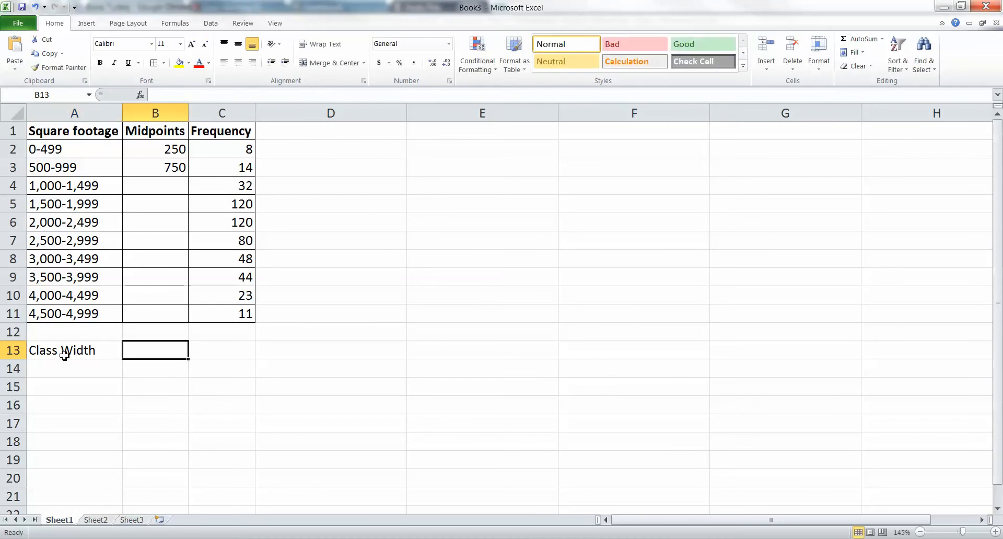
{"action": "left_click", "coordinate": [64, 356]}
{"action": "key", "text": "Return"}
{"action": "type", "text": "500"}
{"action": "key", "text": "Return"}
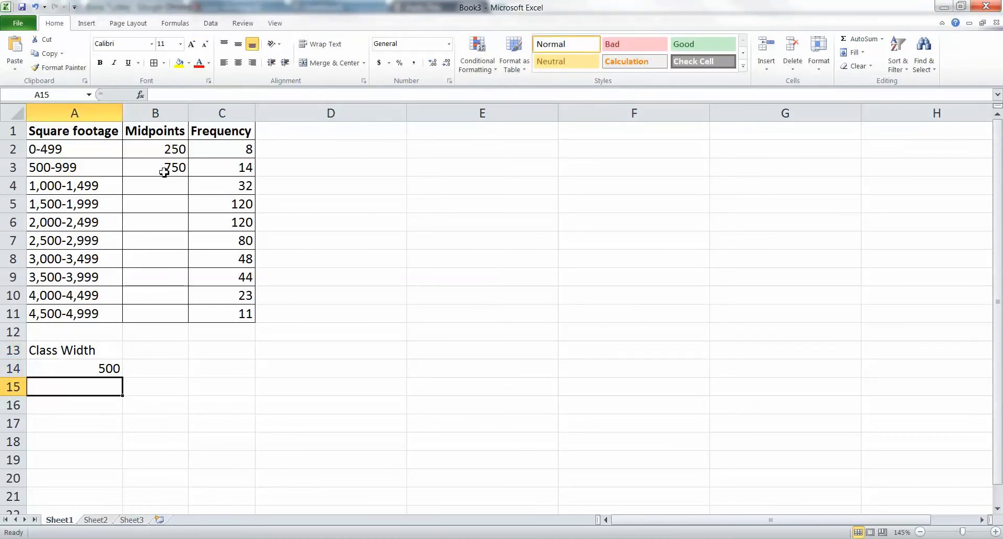
Replace the formula in cell B3 with =B2+500 to add the class width to the previous midpoint
{"action": "left_click", "coordinate": [160, 168]}
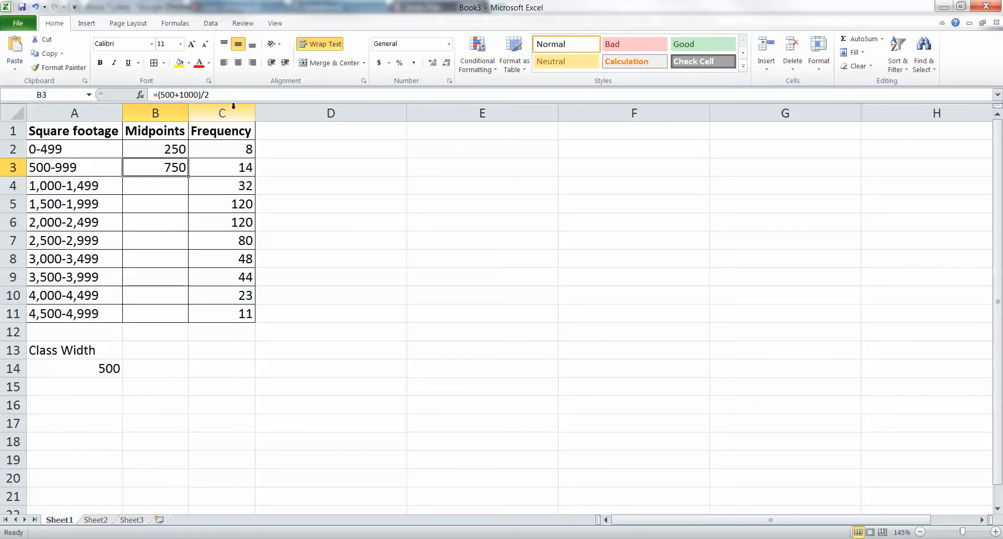
{"action": "left_click", "coordinate": [214, 94]}
{"action": "left_click_drag", "start_coordinate": [214, 94], "coordinate": [124, 95]}
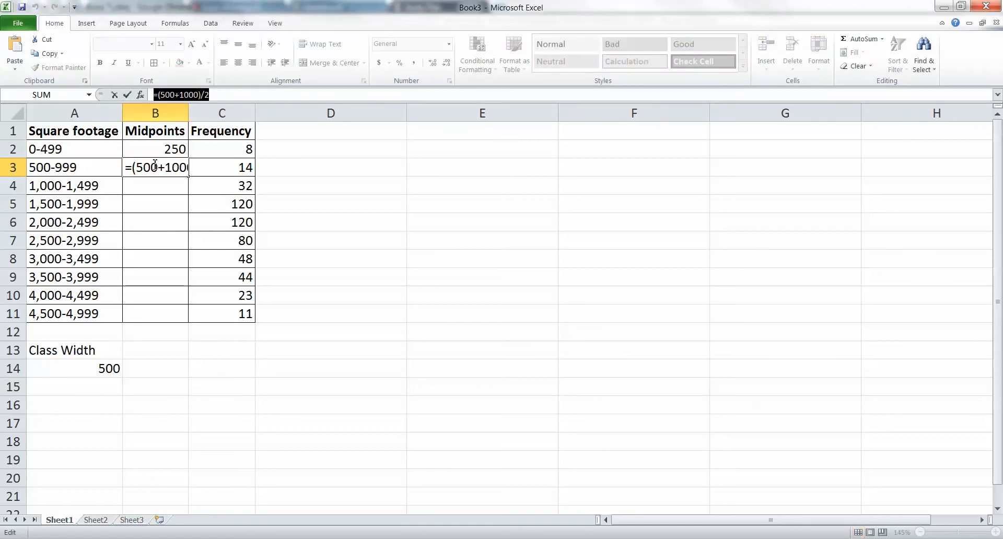
{"action": "type", "text": "="}
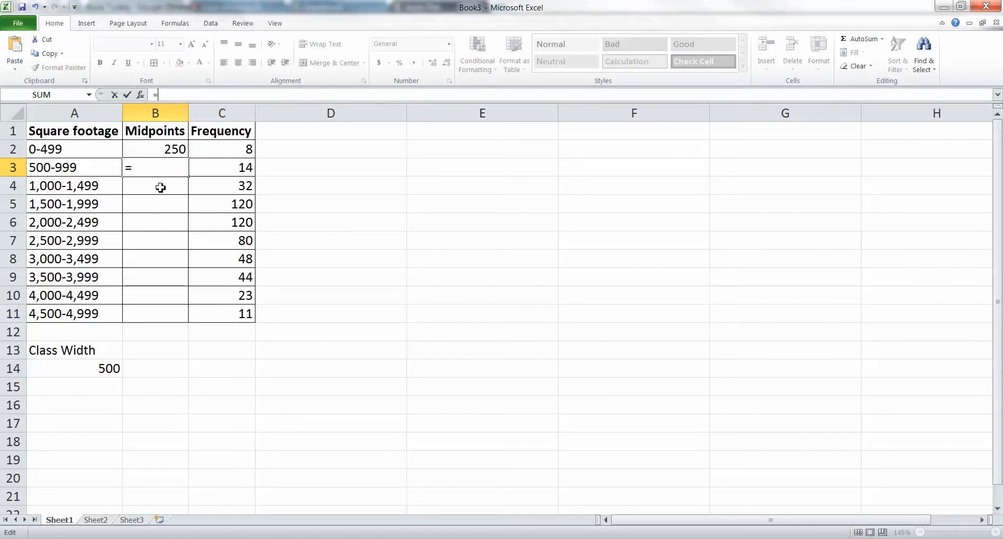
{"action": "left_click", "coordinate": [169, 148]}
{"action": "type", "text": "+500"}
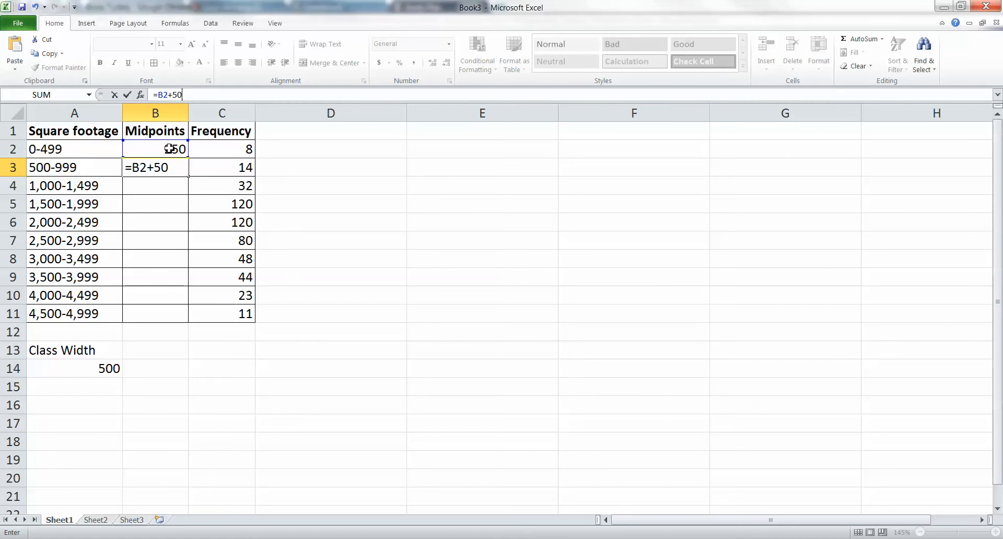
{"action": "key", "text": "Return"}
Fill the B3 midpoint formula down through cell B11 and check the copied formula in B4
{"action": "left_click", "coordinate": [167, 169]}
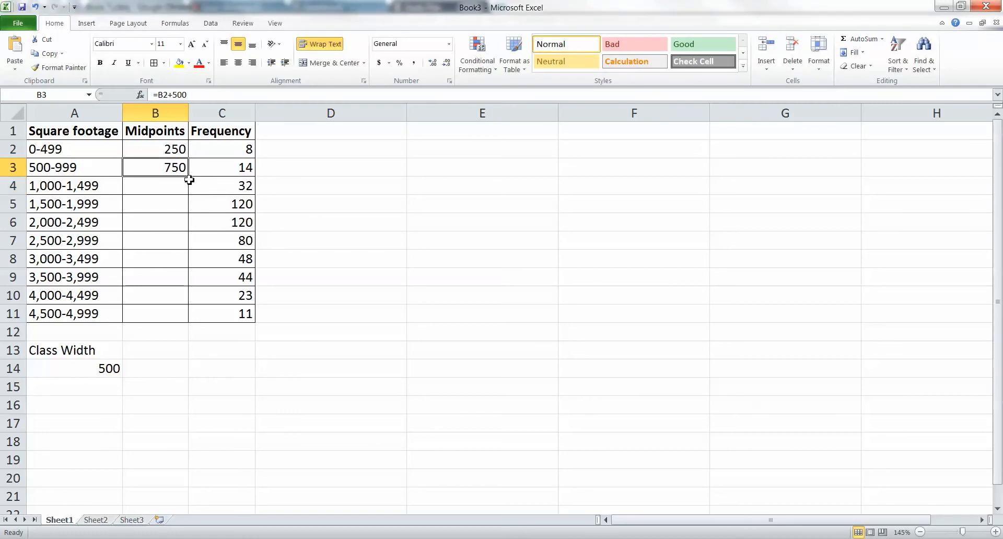
{"action": "left_click_drag", "start_coordinate": [189, 177], "coordinate": [192, 325]}
{"action": "left_click", "coordinate": [170, 231]}
{"action": "left_click", "coordinate": [168, 190]}
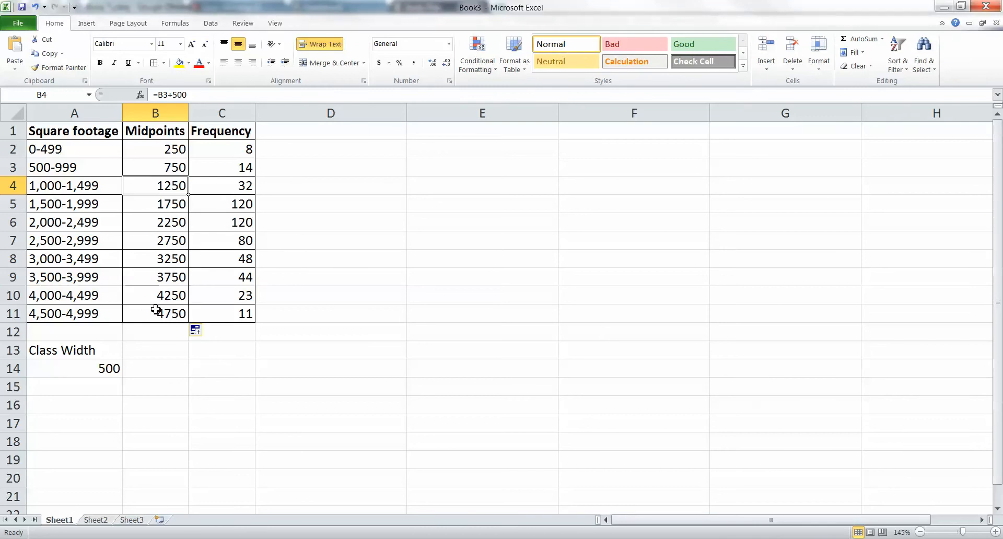
{"action": "left_click", "coordinate": [172, 132]}
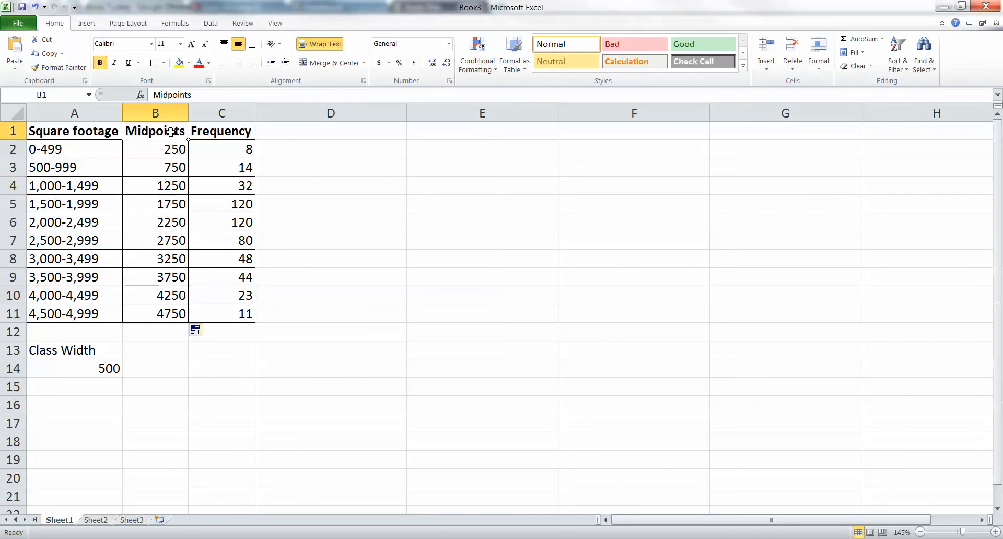
{"action": "left_click", "coordinate": [290, 129]}
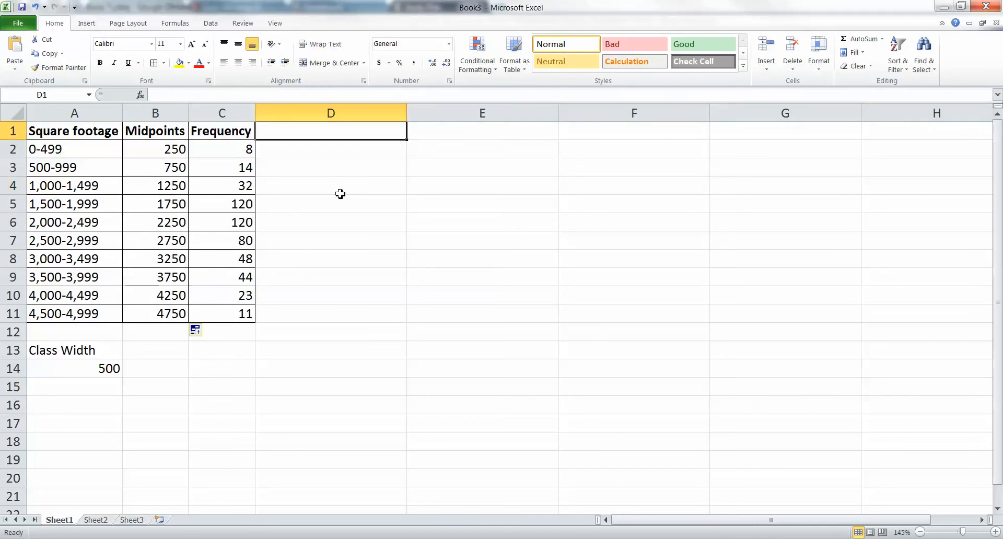
{"action": "left_click", "coordinate": [180, 354]}
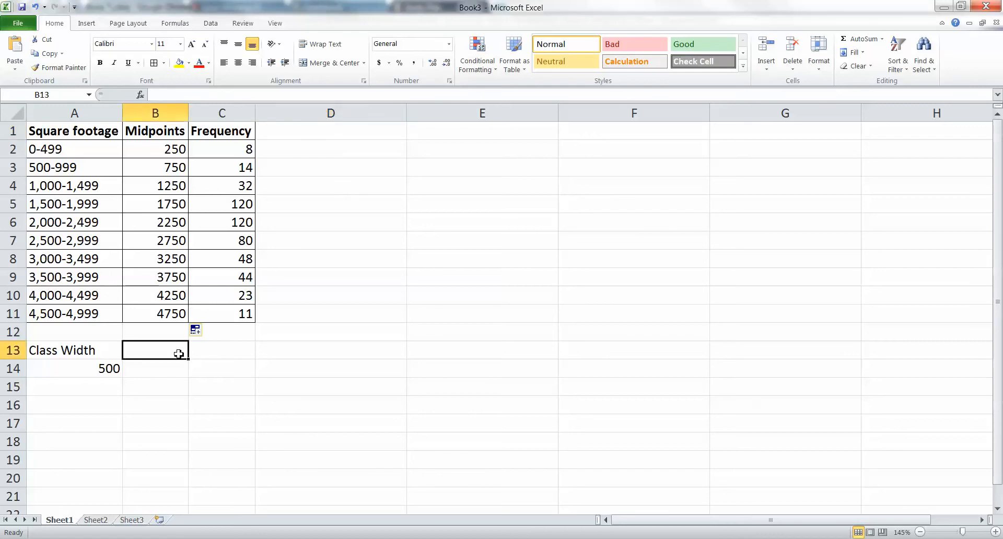
{"action": "type", "text": "Mean"}
{"action": "key", "text": "Tab"}
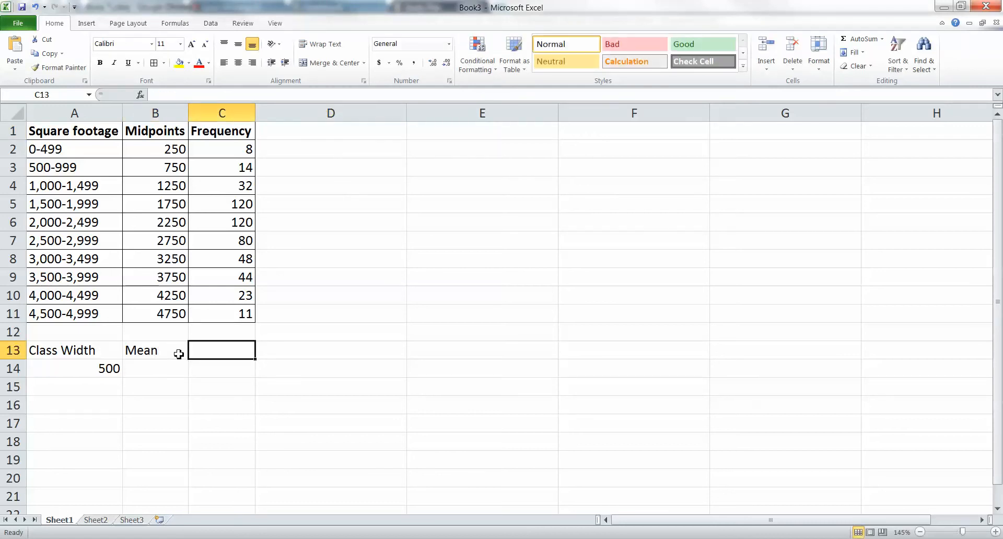
{"action": "left_click", "coordinate": [179, 354]}
{"action": "key", "text": "Delete"}
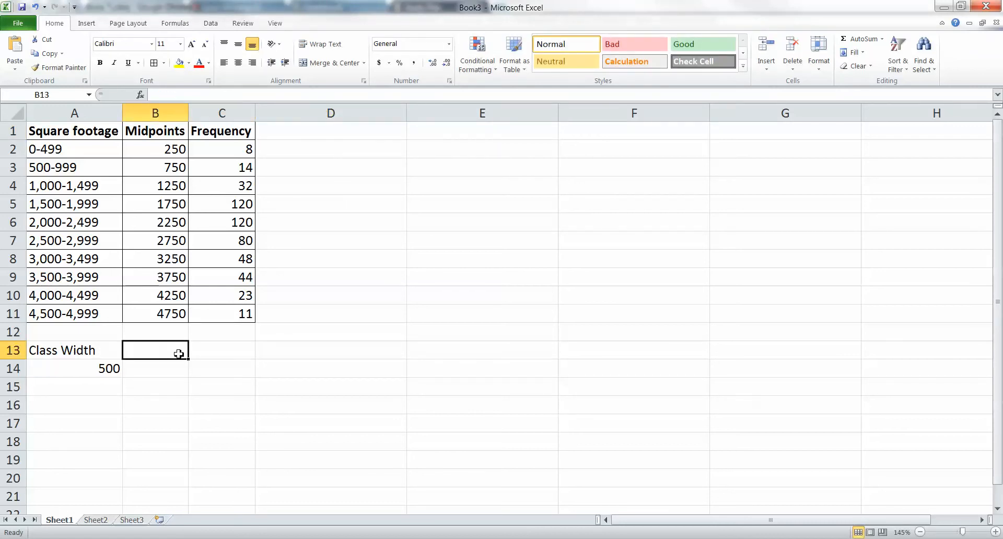
{"action": "type", "text": "SumProd"}
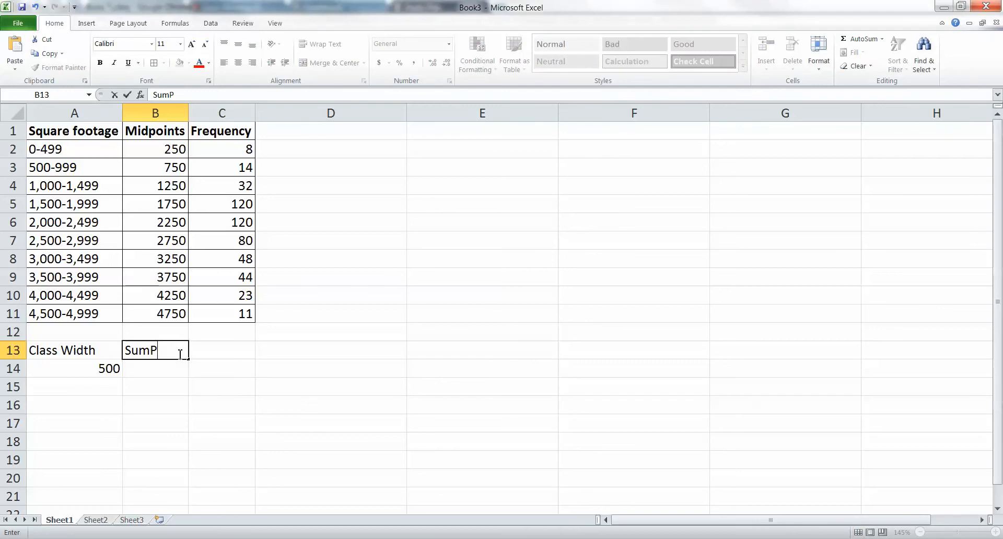
{"action": "key", "text": "BackSpace"}
{"action": "key", "text": "BackSpace"}
{"action": "key", "text": "BackSpace"}
{"action": "key", "text": "BackSpace"}
{"action": "key", "text": "BackSpace"}
{"action": "key", "text": "BackSpace"}
{"action": "key", "text": "BackSpace"}
{"action": "key", "text": "Return"}
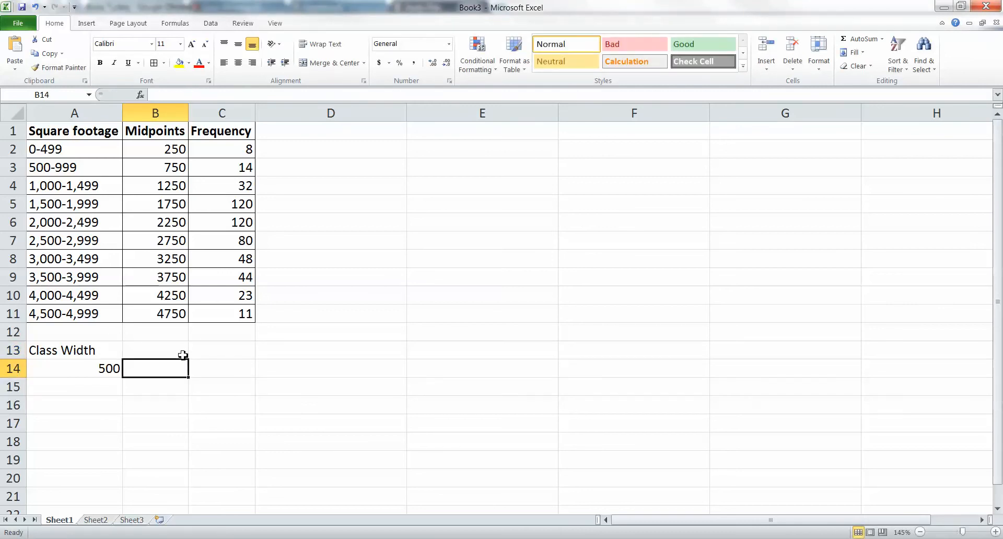
Total the frequencies in cell C12 with the formula =SUM(C2:C11)
{"action": "left_click", "coordinate": [210, 350]}
{"action": "left_click", "coordinate": [207, 331]}
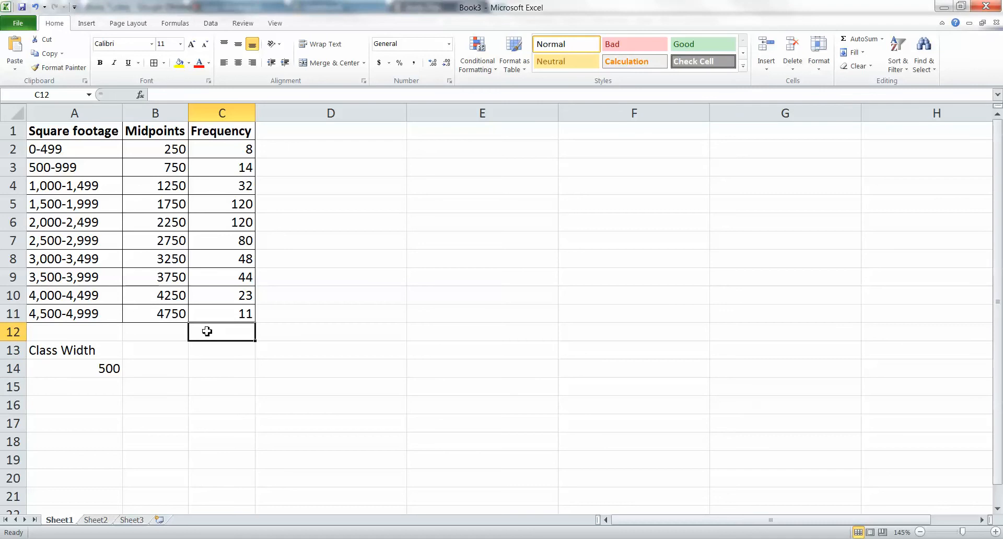
{"action": "type", "text": "=sum("}
{"action": "mouse_move", "coordinate": [245, 305]}
{"action": "left_mouse_down"}
{"action": "mouse_move", "coordinate": [238, 139]}
{"action": "mouse_move", "coordinate": [217, 284]}
{"action": "mouse_move", "coordinate": [251, 310]}
{"action": "mouse_move", "coordinate": [238, 310]}
{"action": "left_mouse_up"}
{"action": "key", "text": "Return"}
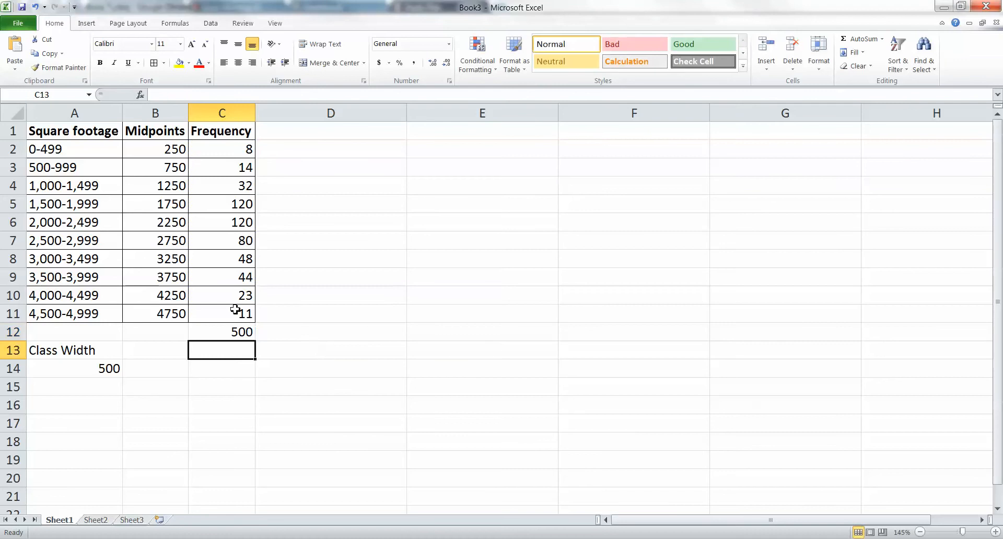
{"action": "left_click", "coordinate": [163, 357]}
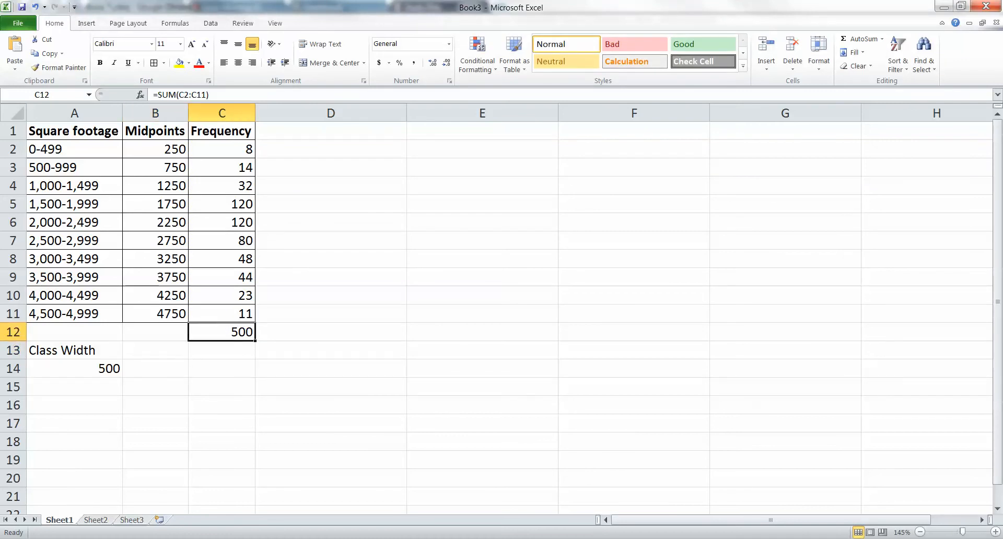
Switch to the Study Plan Practice window in Chrome, review the sample mean formula, and close the Housing Data table
{"action": "left_click", "coordinate": [148, 538]}
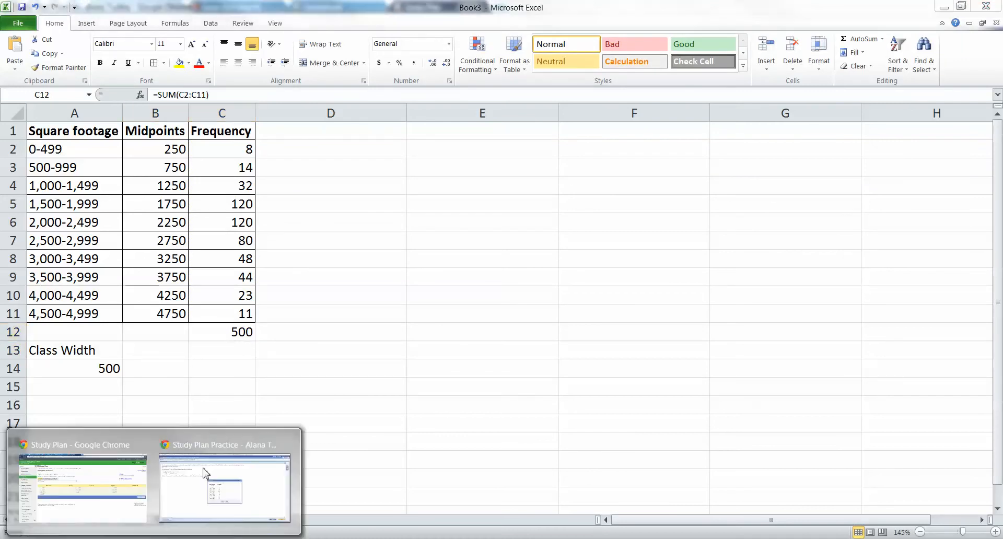
{"action": "left_click", "coordinate": [176, 437]}
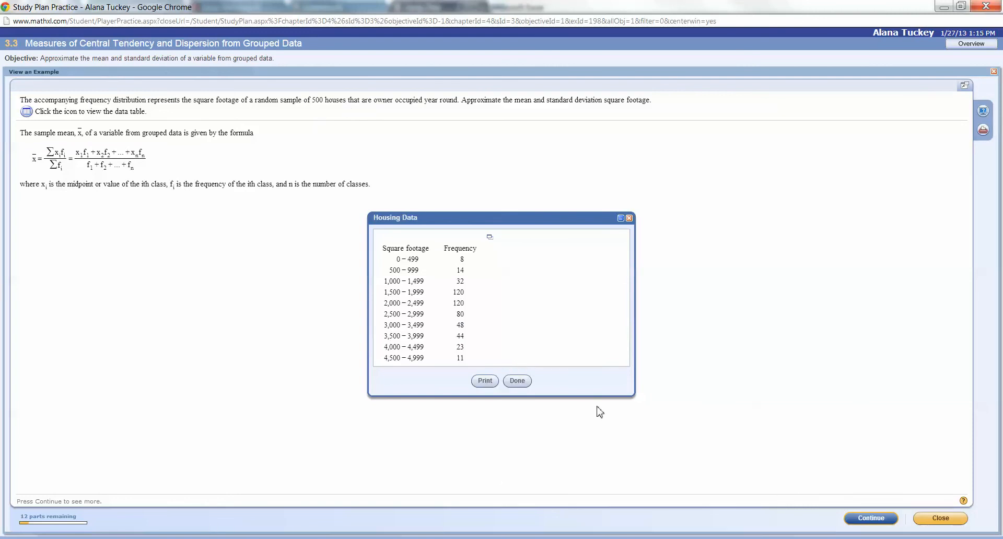
{"action": "left_click", "coordinate": [517, 382]}
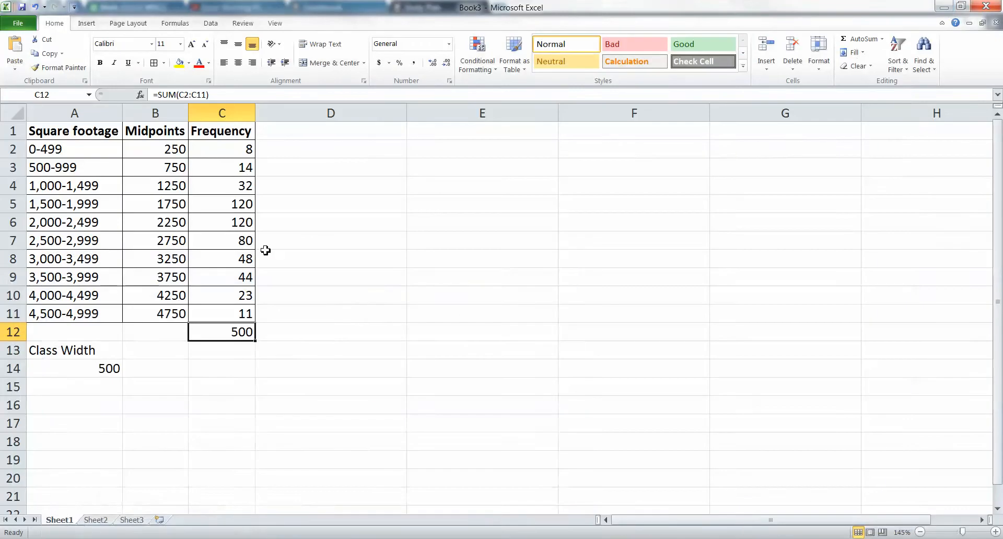
Return to the Excel worksheet and label cell B12 Total beside the frequency sum
{"action": "left_click", "coordinate": [357, 295]}
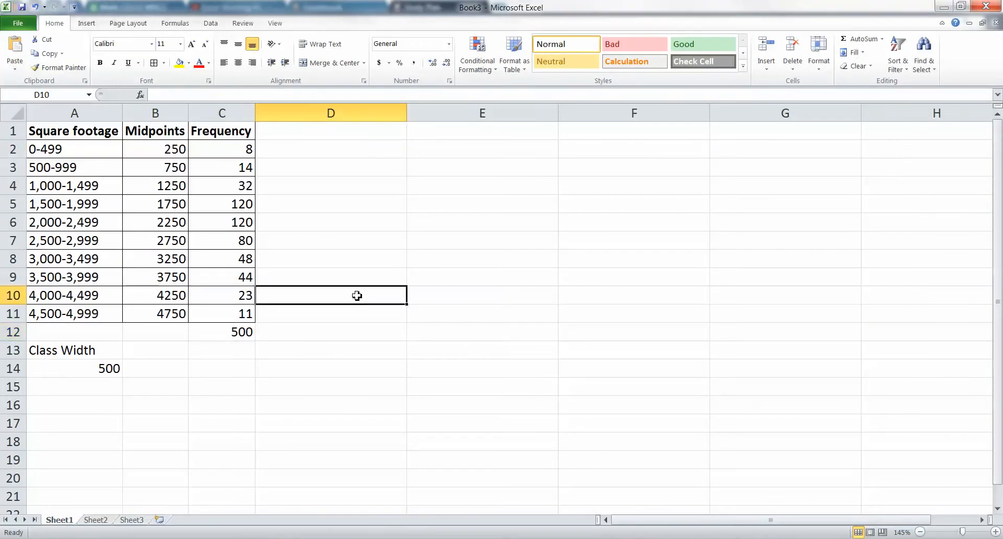
{"action": "left_click", "coordinate": [205, 354]}
{"action": "left_click", "coordinate": [170, 370]}
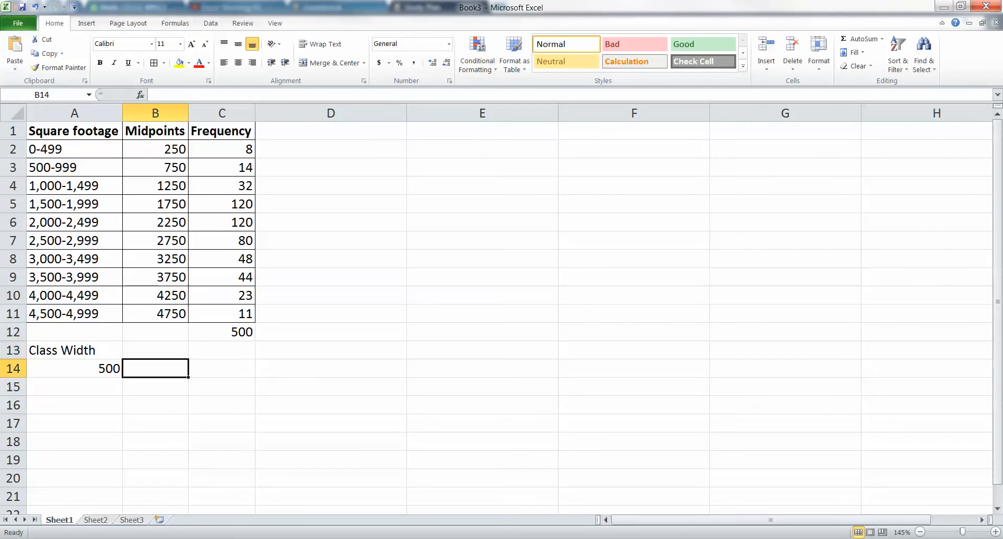
{"action": "left_click", "coordinate": [165, 331]}
{"action": "type", "text": "Tot"}
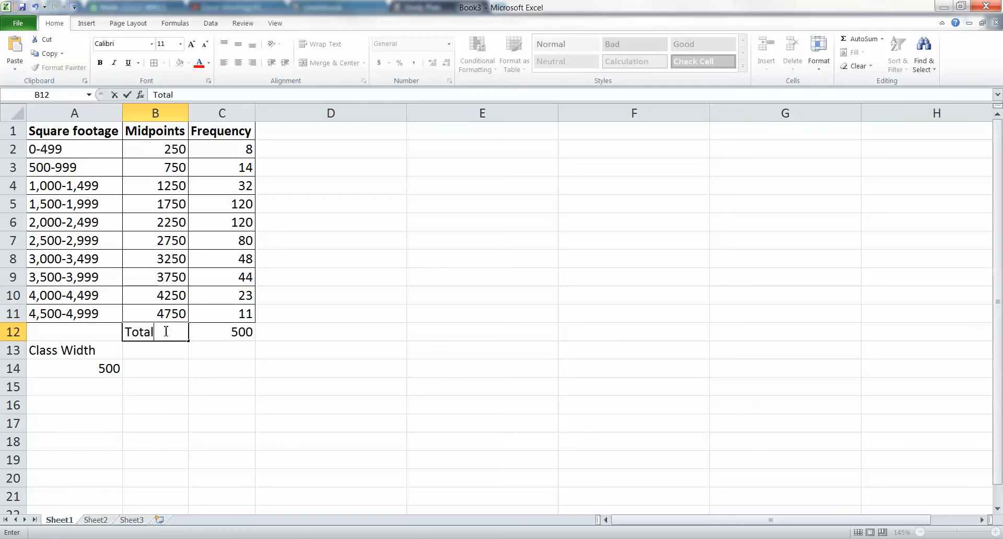
{"action": "type", "text": "al"}
{"action": "key", "text": "Return"}
Move the Class Width label and its value from A13:A14 to F1:F2
{"action": "key", "text": "Down"}
{"action": "key", "text": "Left"}
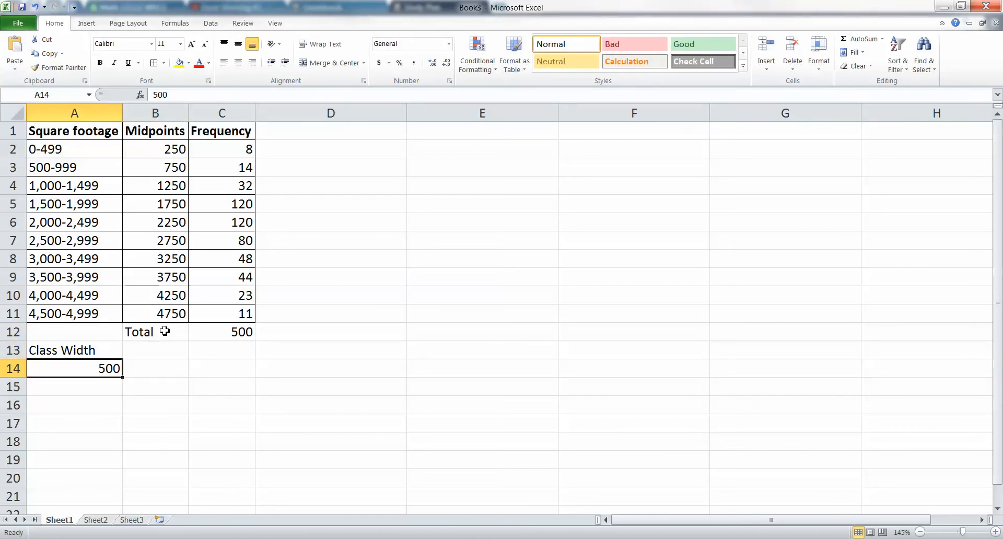
{"action": "left_click_drag", "start_coordinate": [96, 349], "coordinate": [99, 367]}
{"action": "key", "text": "ctrl+c"}
{"action": "left_click", "coordinate": [488, 132]}
{"action": "left_click", "coordinate": [692, 126]}
{"action": "key", "text": "ctrl+v"}
{"action": "left_click", "coordinate": [323, 241]}
{"action": "left_click", "coordinate": [117, 368]}
{"action": "left_click", "coordinate": [105, 353]}
Label cell B13 SumProduct and autofit column B to the text
{"action": "left_click", "coordinate": [159, 352]}
{"action": "type", "text": "SumP"}
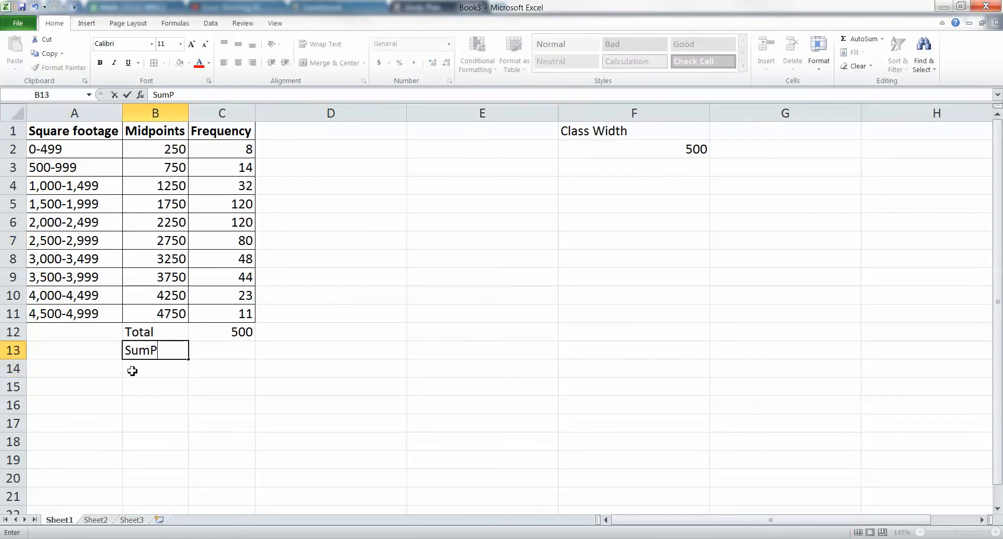
{"action": "type", "text": "roduct"}
{"action": "key", "text": "Tab"}
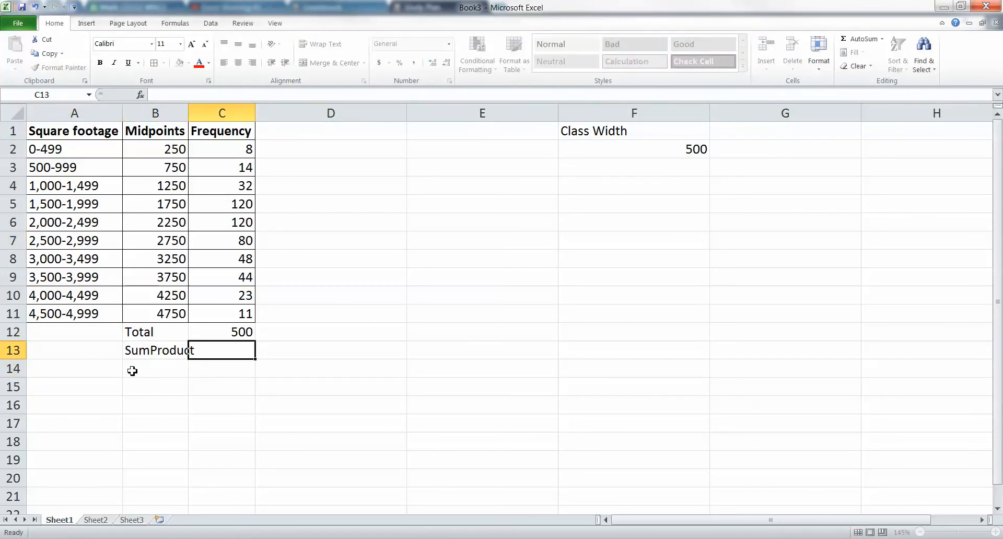
{"action": "double_click", "coordinate": [188, 113]}
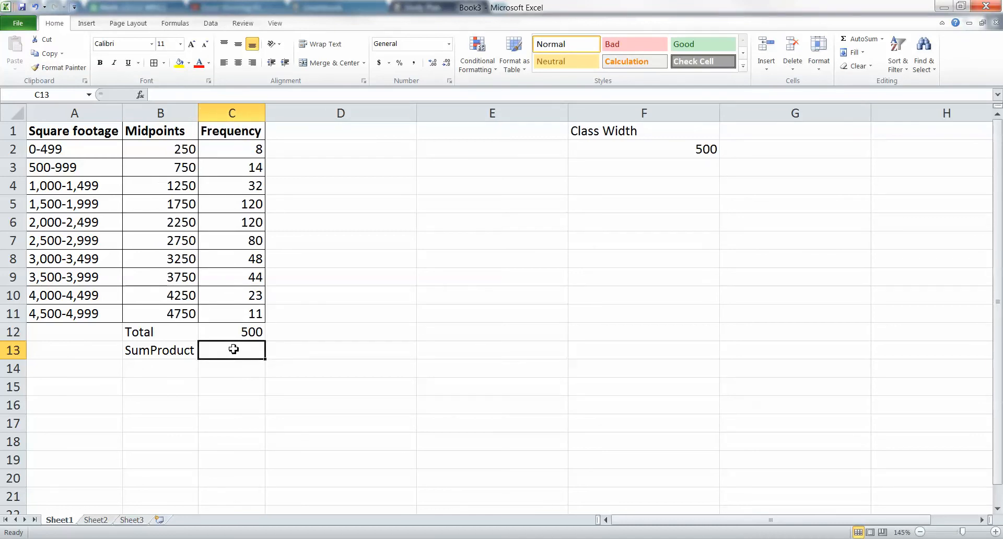
Calculate the sum of midpoints times frequencies in cell C13 with =SUMPRODUCT(B2:B11,C2:C11)
{"action": "type", "text": "=SUMPR"}
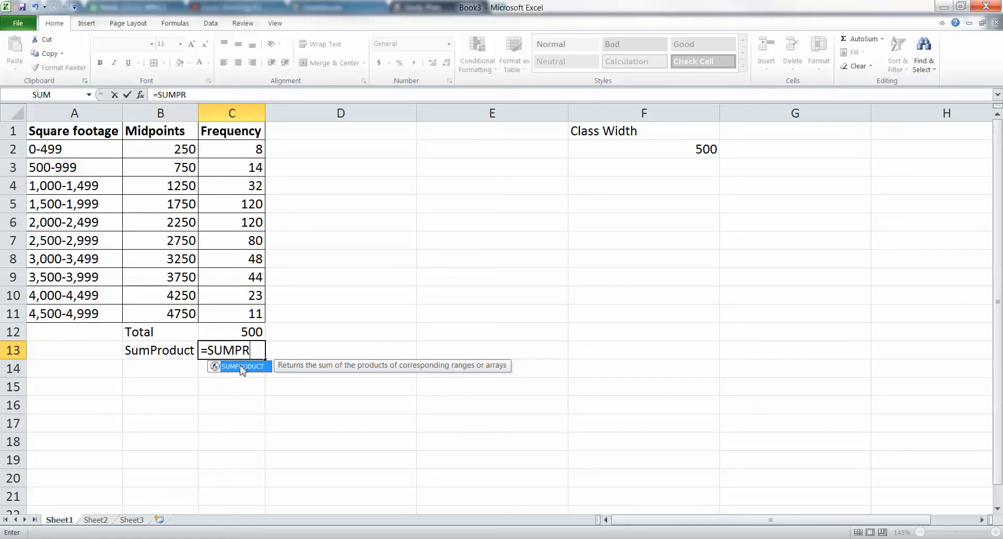
{"action": "double_click", "coordinate": [242, 367]}
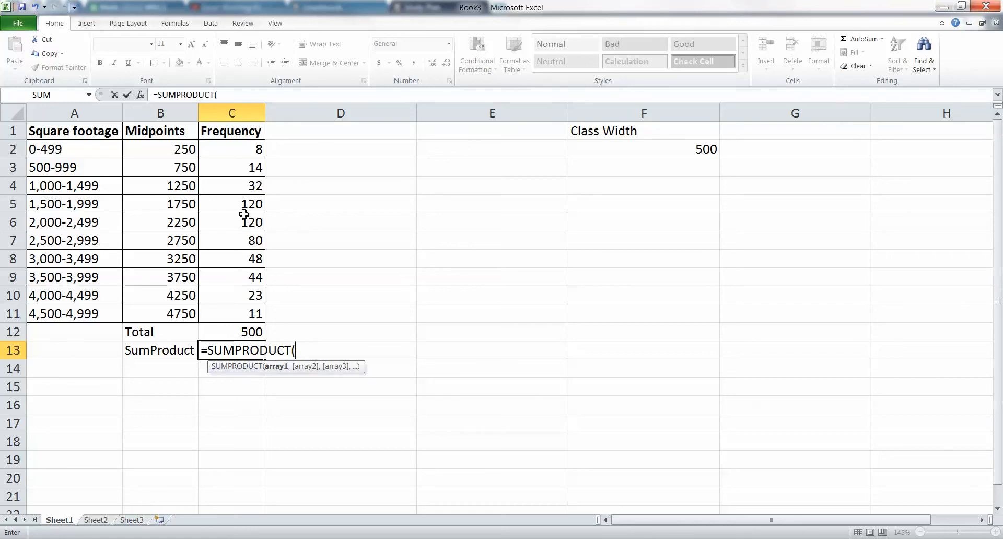
{"action": "left_click_drag", "start_coordinate": [173, 152], "coordinate": [175, 316]}
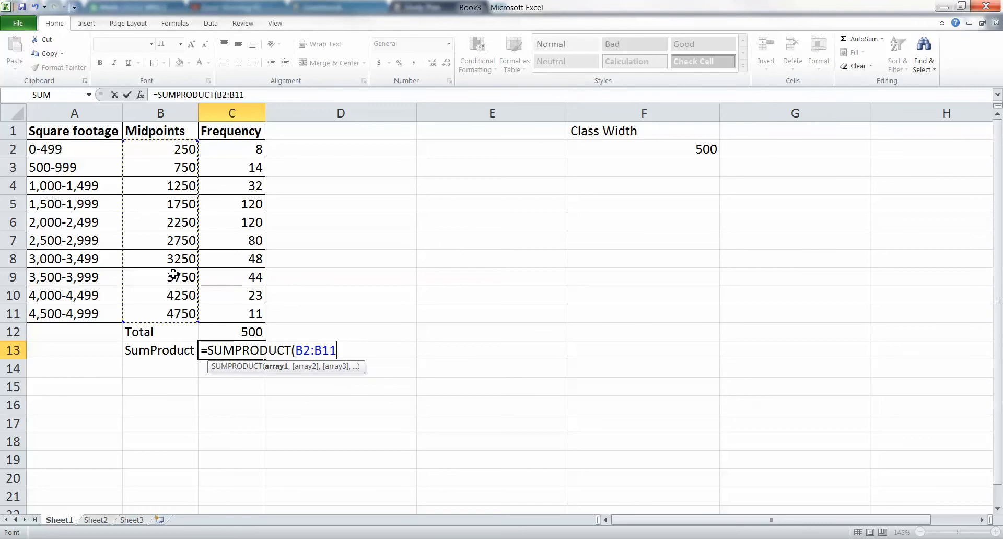
{"action": "left_click_drag", "start_coordinate": [171, 157], "coordinate": [173, 314]}
{"action": "type", "text": ","}
{"action": "left_click_drag", "start_coordinate": [240, 151], "coordinate": [239, 310]}
{"action": "type", "text": ")"}
{"action": "key", "text": "Return"}
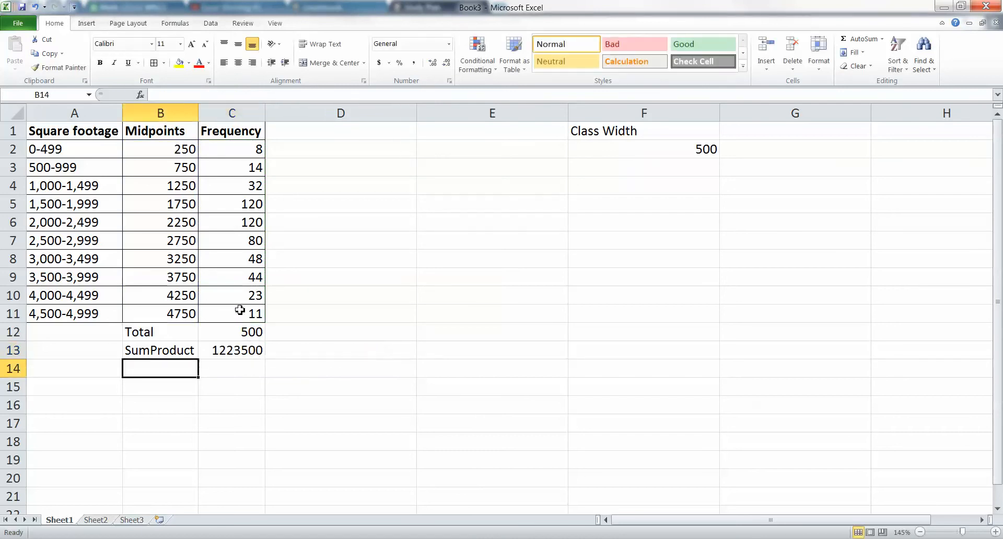
Label cell B14 MEAN and compute the mean in C14 with the formula =C13/C12
{"action": "type", "text": "MEa"}
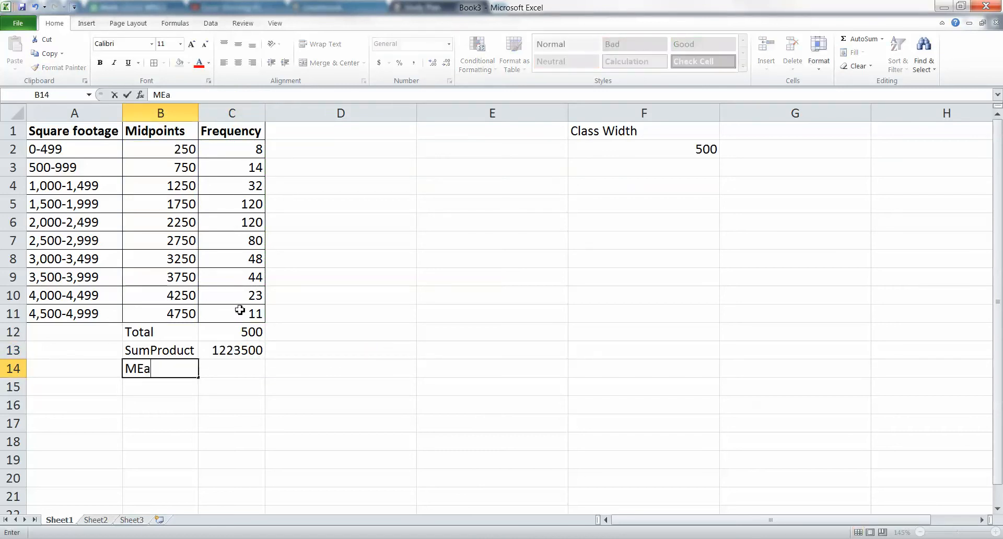
{"action": "type", "text": "E"}
{"action": "key", "text": "BackSpace"}
{"action": "type", "text": "AN"}
{"action": "key", "text": "Tab"}
{"action": "type", "text": "="}
{"action": "left_click", "coordinate": [237, 345]}
{"action": "type", "text": "/"}
{"action": "left_click", "coordinate": [240, 332]}
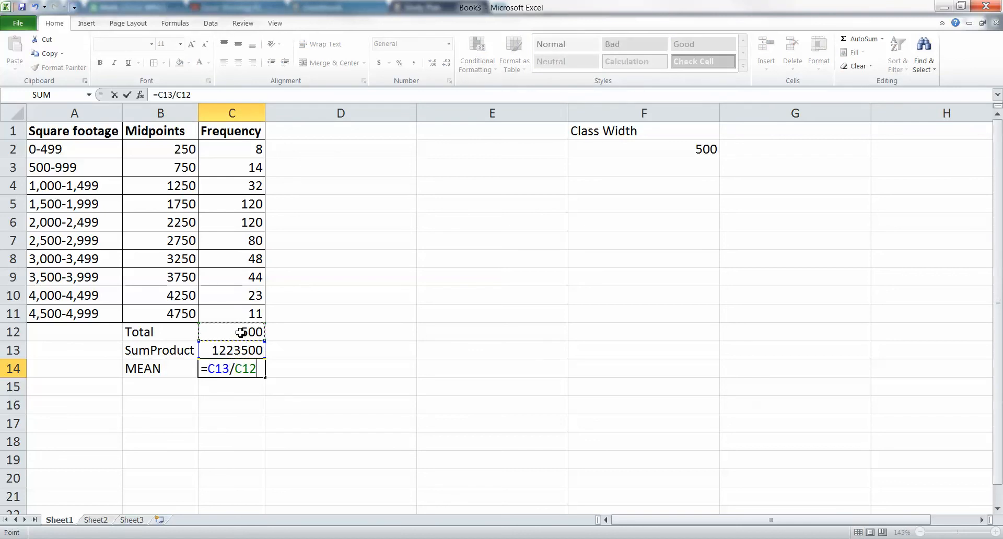
{"action": "key", "text": "Return"}
Change the label in cell B12 to Frequency Total and autofit column B to the text
{"action": "left_click", "coordinate": [152, 337]}
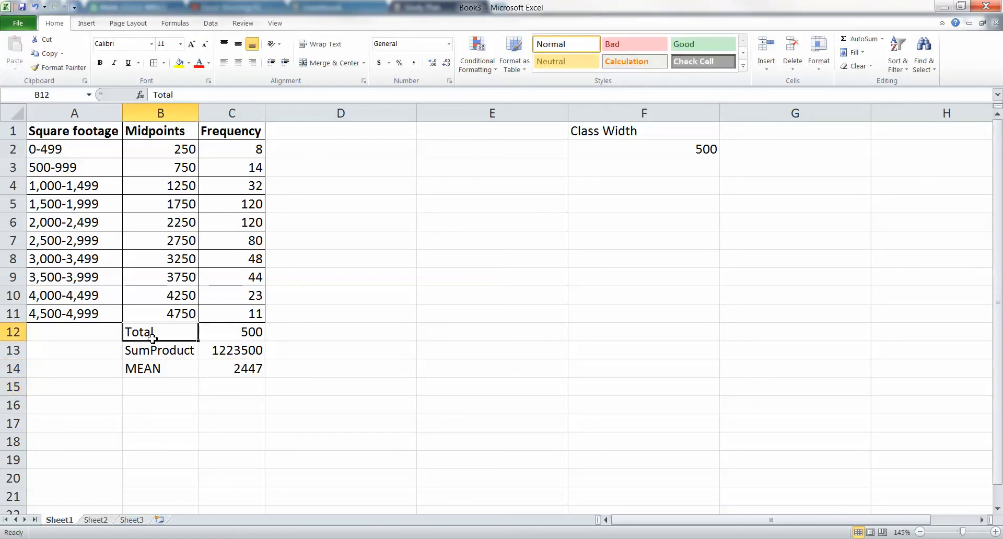
{"action": "type", "text": "Frequency Total"}
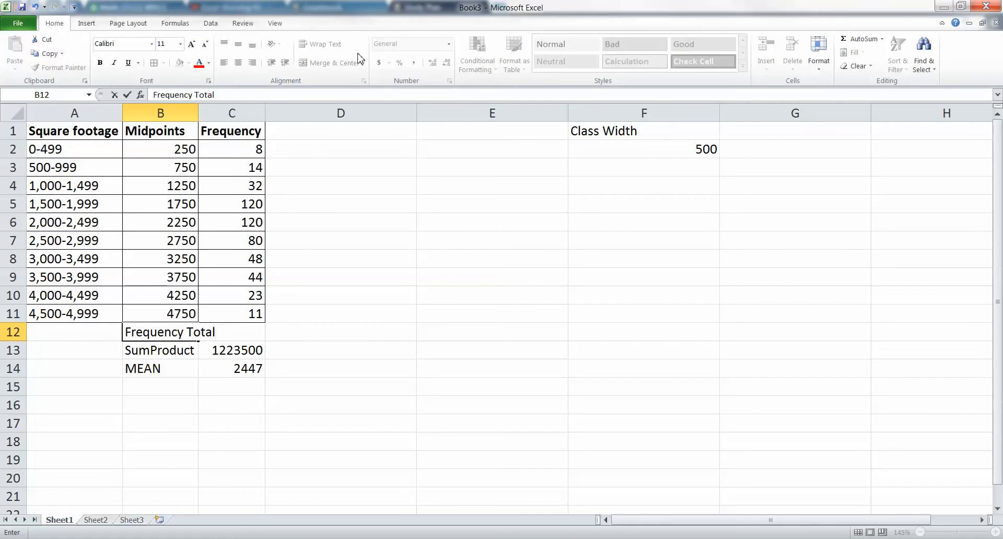
{"action": "left_click", "coordinate": [193, 113]}
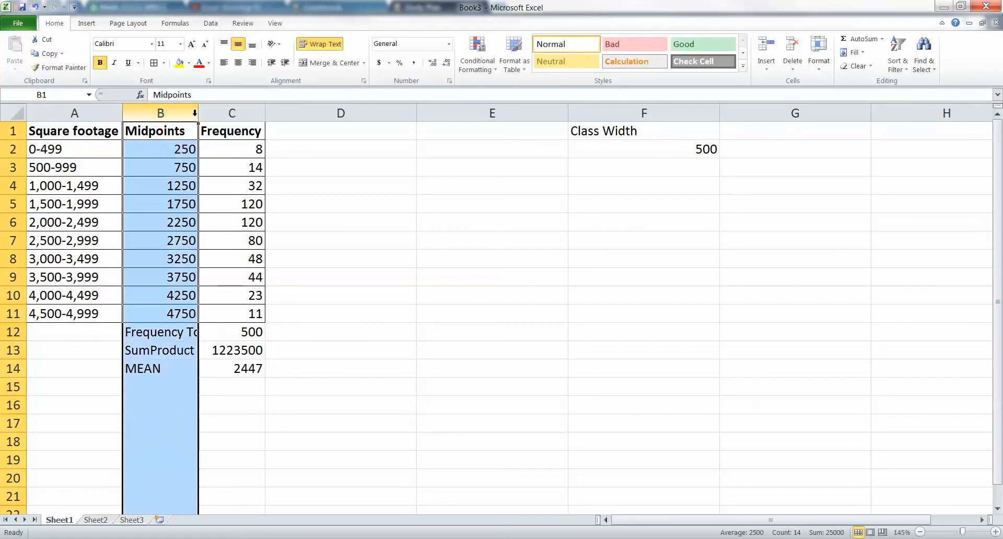
{"action": "double_click", "coordinate": [199, 113]}
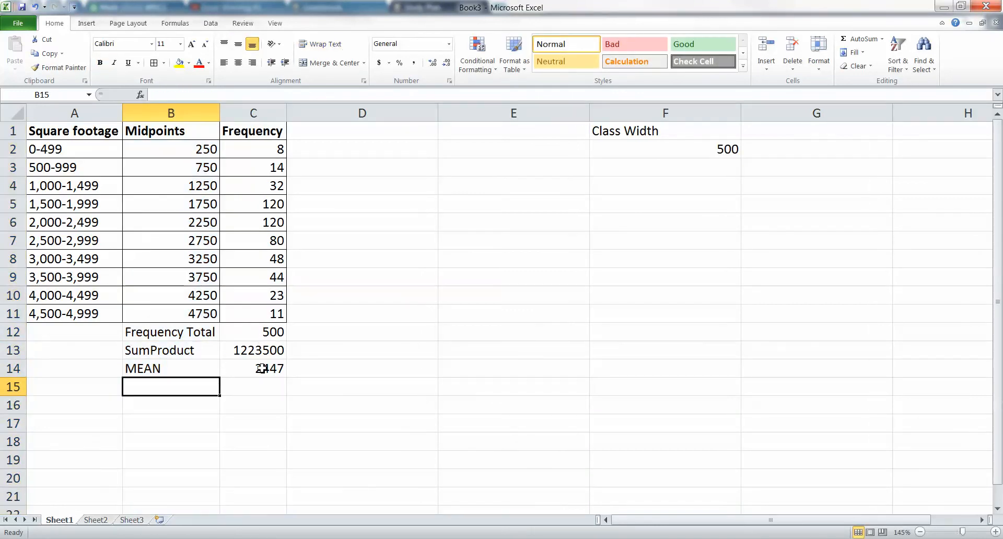
Highlight the MEAN label and its result in B14:C14 with yellow fill
{"action": "left_click_drag", "start_coordinate": [264, 372], "coordinate": [173, 372]}
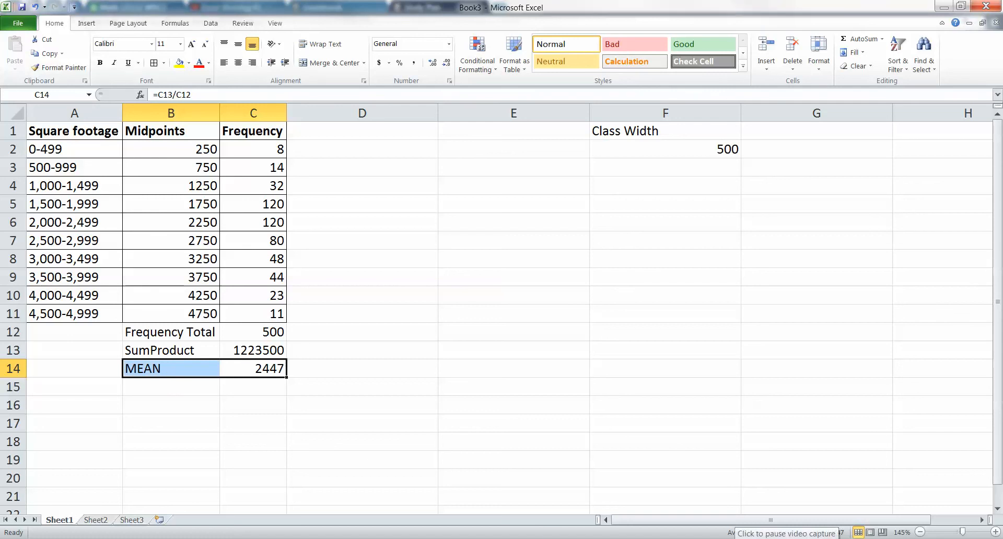
{"action": "left_click", "coordinate": [182, 63]}
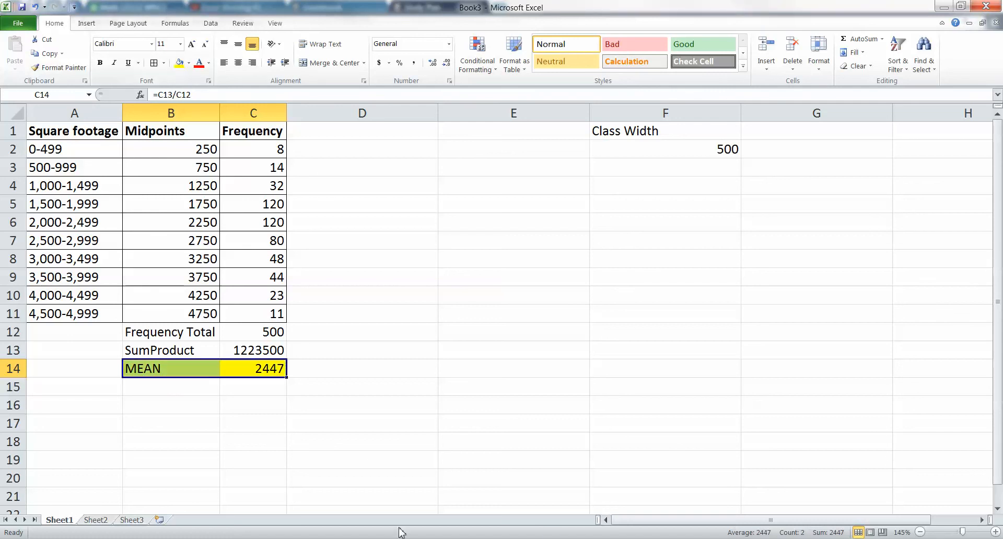
Switch to the Study Plan Practice window in Chrome and advance the worked example through the sum of the frequencies
{"action": "mouse_move", "coordinate": [167, 537]}
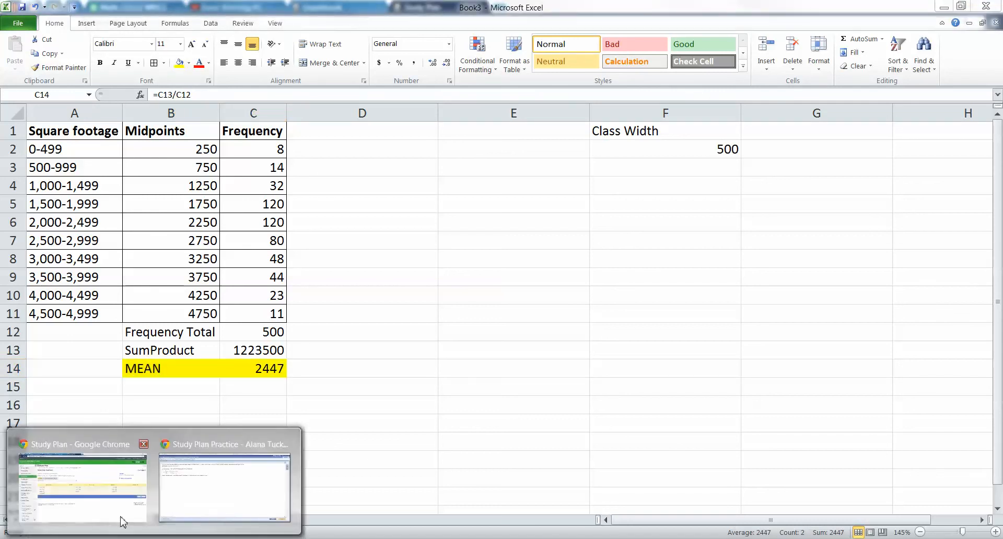
{"action": "left_click", "coordinate": [242, 479]}
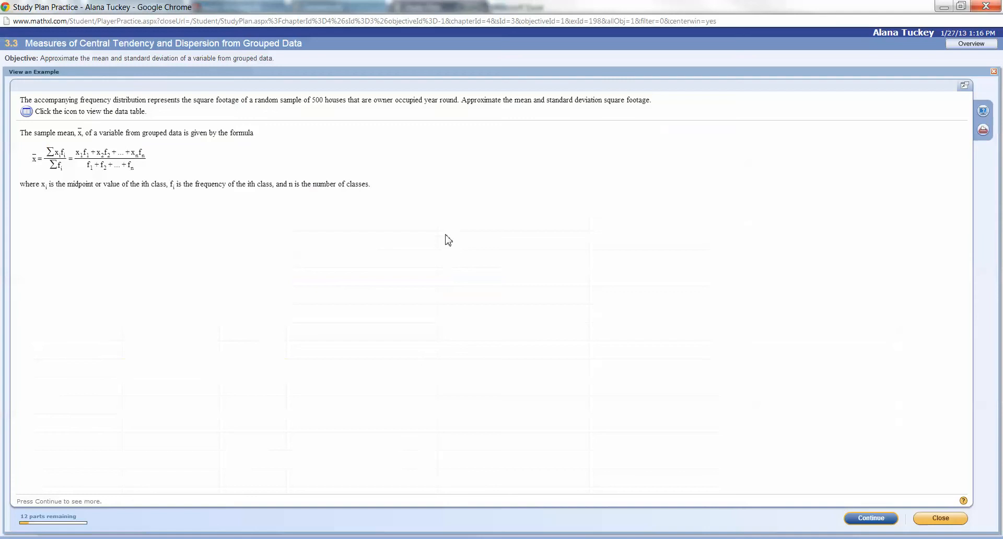
{"action": "left_click", "coordinate": [881, 519]}
{"action": "left_click", "coordinate": [881, 520]}
{"action": "left_click", "coordinate": [882, 520]}
{"action": "left_click", "coordinate": [882, 521]}
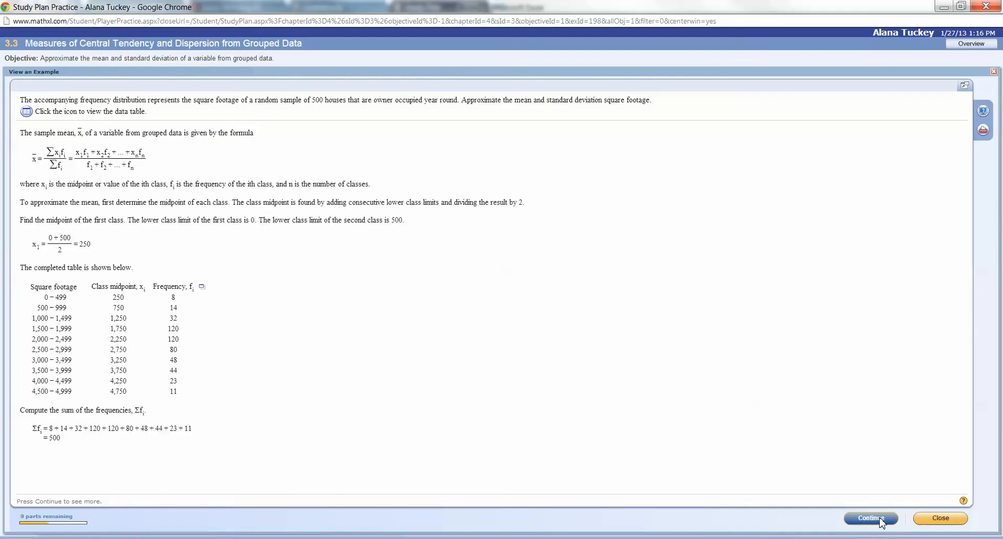
Advance the worked example through the class products and mean square footage to the sample variance formula
{"action": "left_click", "coordinate": [881, 520]}
{"action": "left_click", "coordinate": [882, 521]}
{"action": "left_click", "coordinate": [882, 520]}
{"action": "left_click", "coordinate": [882, 520]}
{"action": "left_click", "coordinate": [881, 521]}
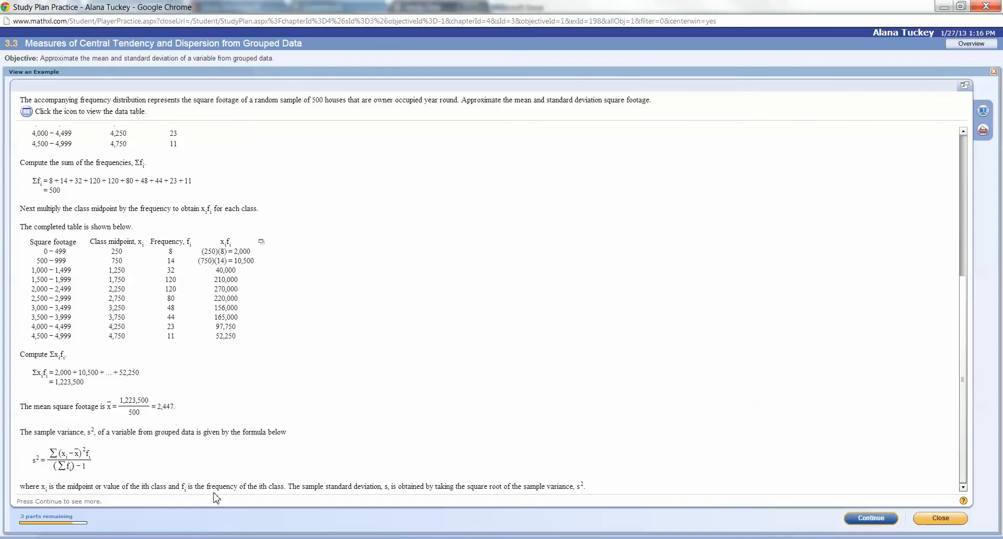
Switch back to the Excel workbook with the grouped square footage data
{"action": "key", "text": "alt+Tab"}
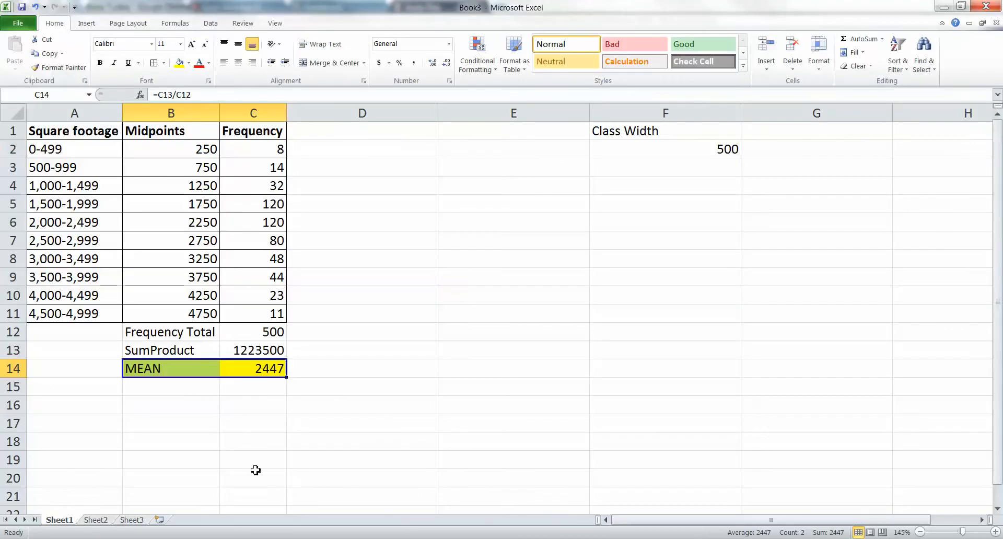
{"action": "left_click", "coordinate": [716, 501]}
{"action": "left_click", "coordinate": [393, 311]}
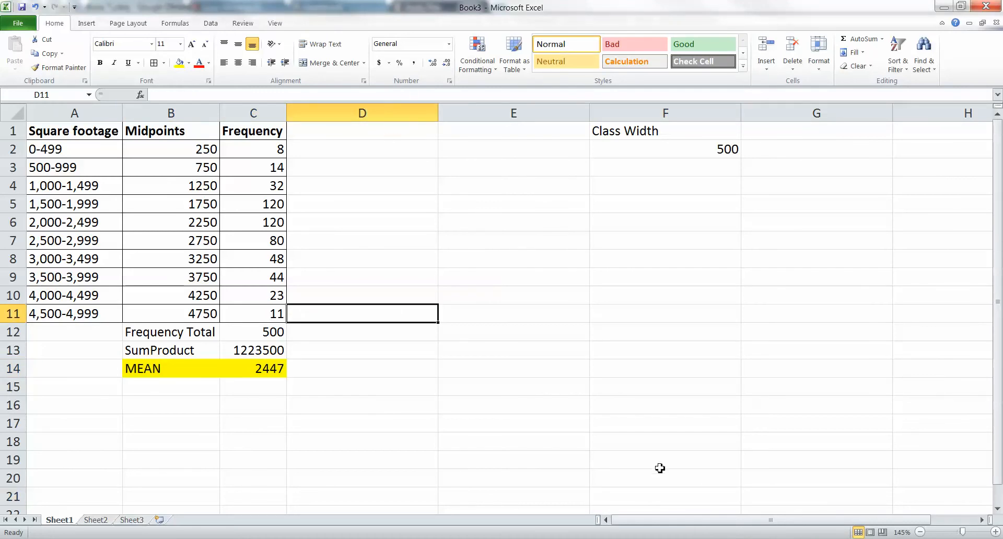
{"action": "left_click", "coordinate": [809, 538]}
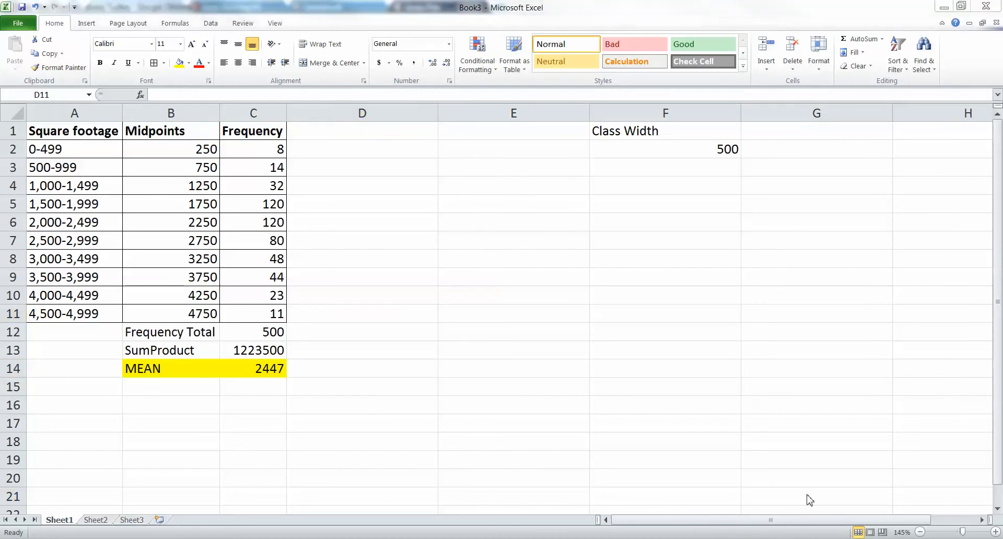
{"action": "key", "text": "alt+Tab"}
Enter the header (Midpoint-$Mean$)^2*Frequency in D1 and widen column D to fit it on one line
{"action": "left_click", "coordinate": [355, 133]}
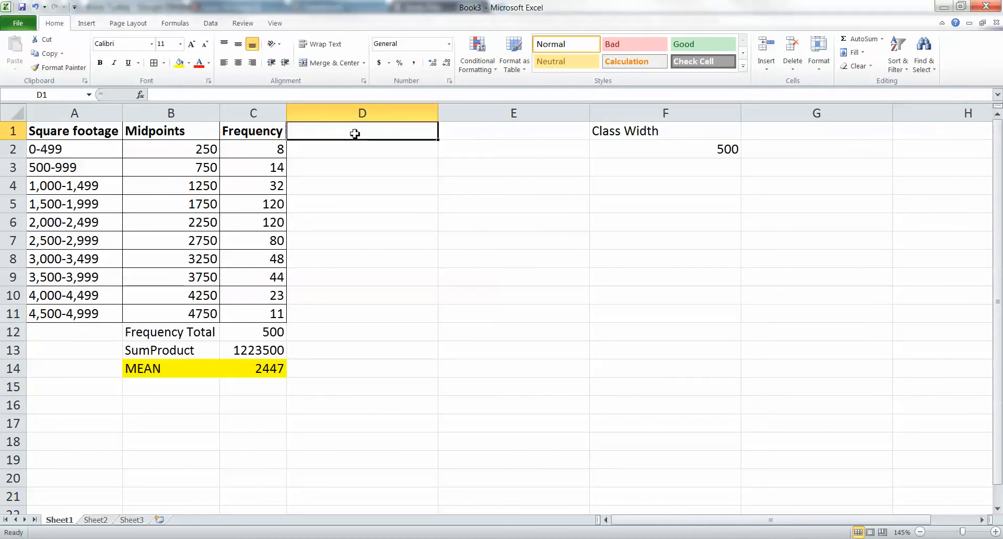
{"action": "type", "text": "("}
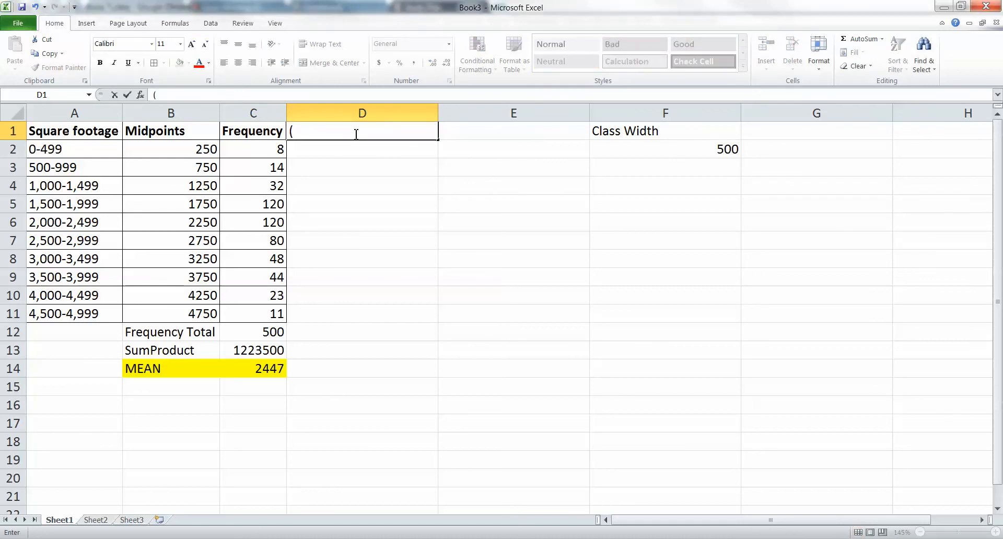
{"action": "type", "text": "Midpoint-MEA"}
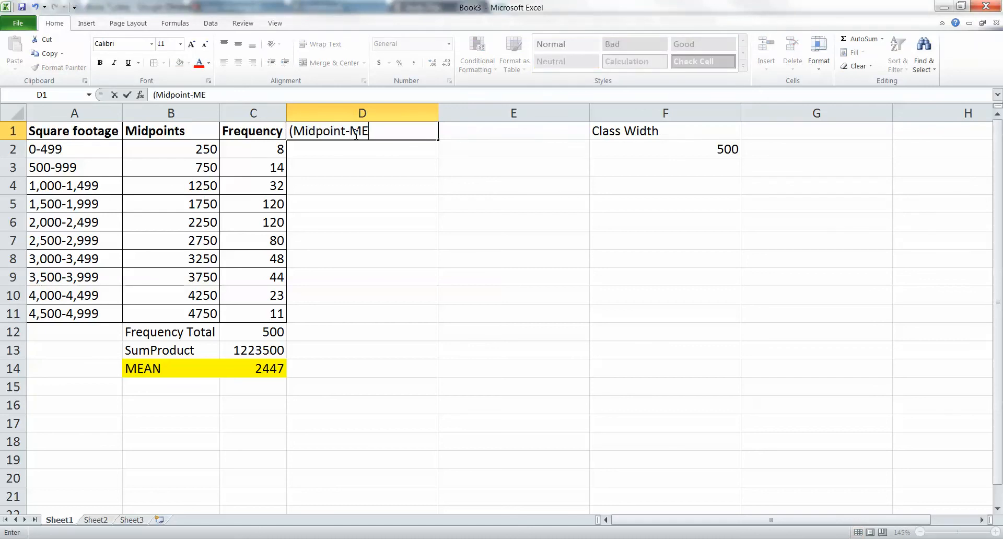
{"action": "key", "text": "BackSpace"}
{"action": "key", "text": "BackSpace"}
{"action": "key", "text": "BackSpace"}
{"action": "type", "text": "$Mean$)^2"}
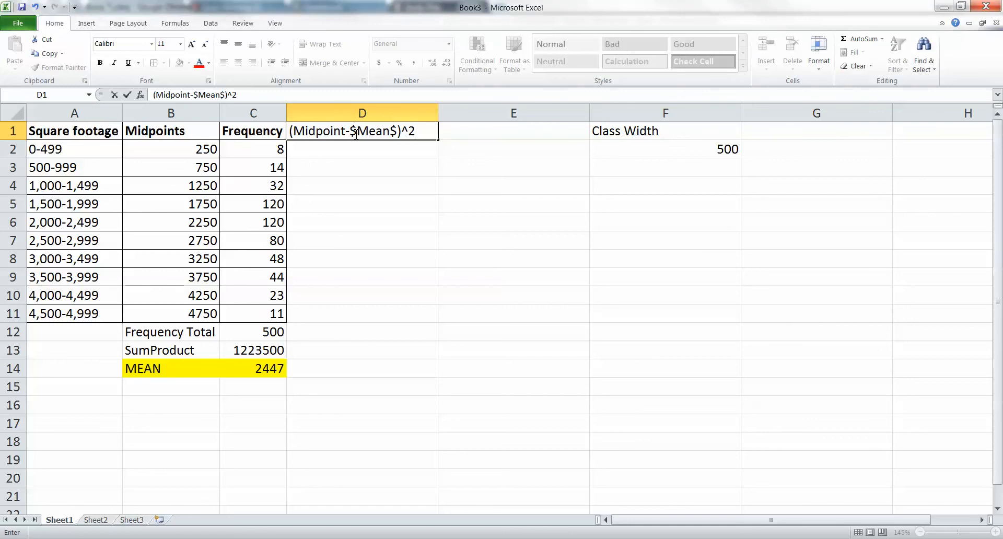
{"action": "type", "text": "*Frequye"}
{"action": "type", "text": "cy"}
{"action": "key", "text": "Return"}
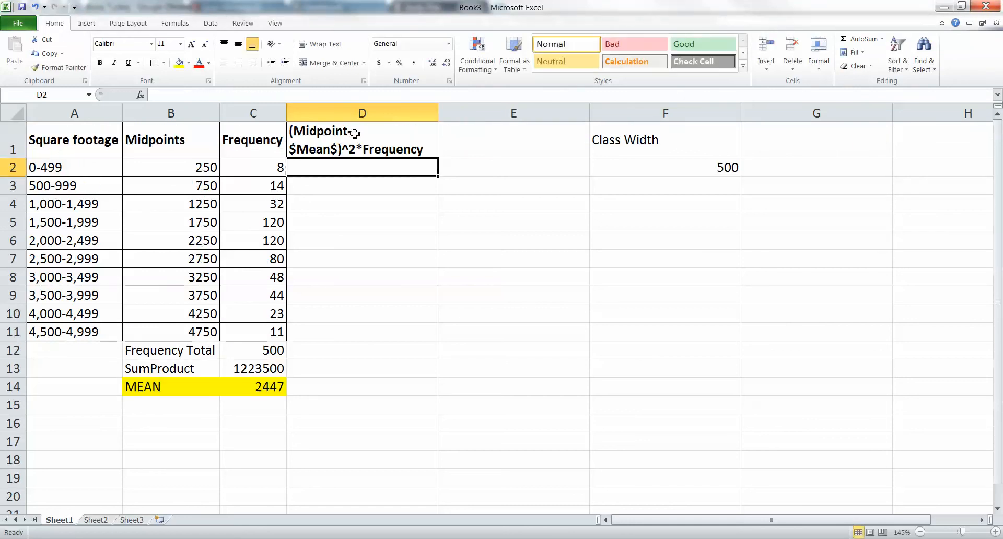
{"action": "double_click", "coordinate": [441, 111]}
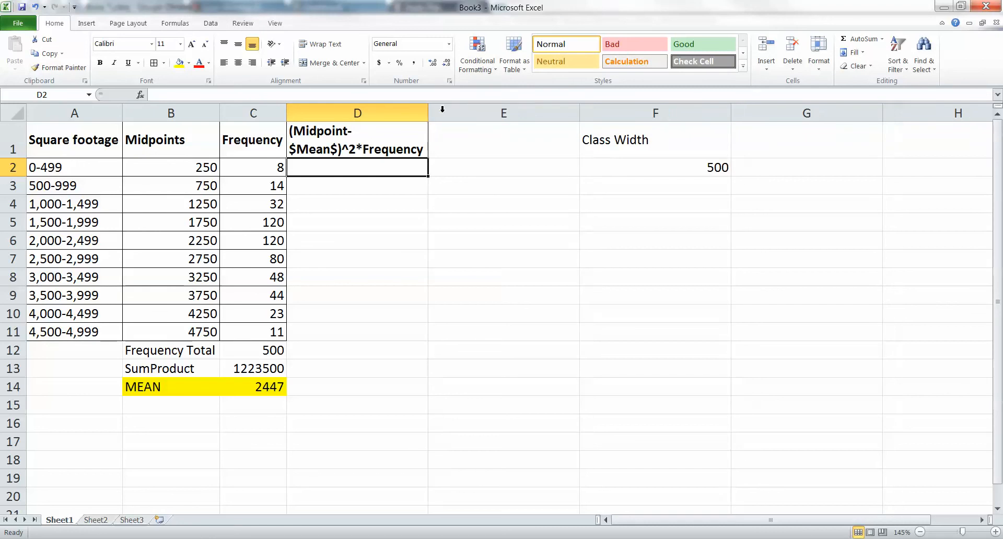
{"action": "left_click_drag", "start_coordinate": [427, 111], "coordinate": [507, 111]}
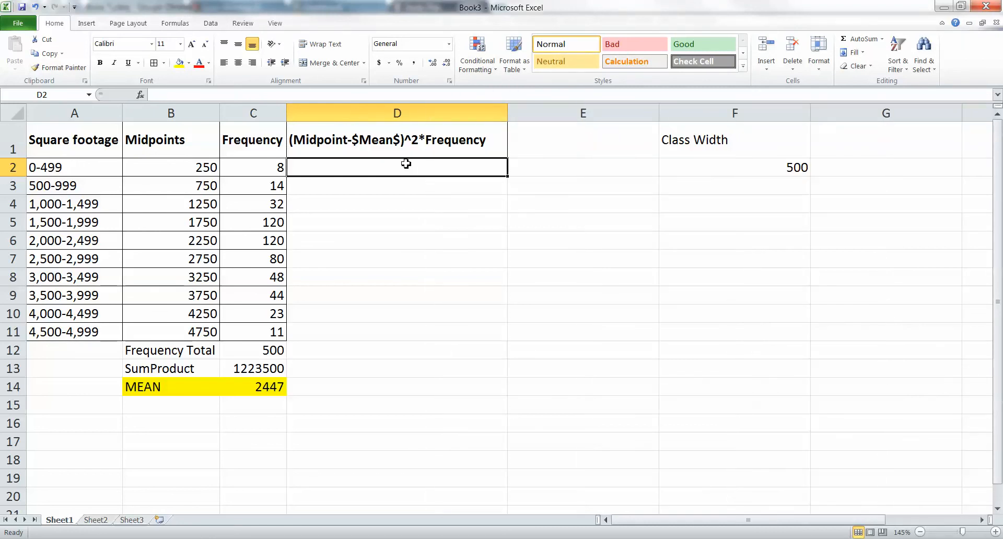
Enter the formula =(B2-$C$14)^2*C2 in D2 and fill it down through D11
{"action": "type", "text": "=("}
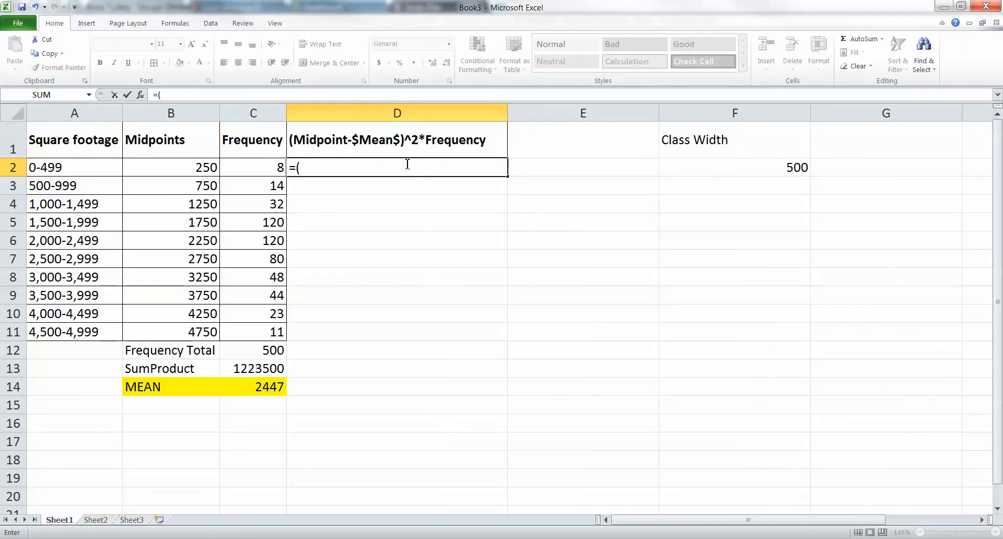
{"action": "left_click", "coordinate": [200, 167]}
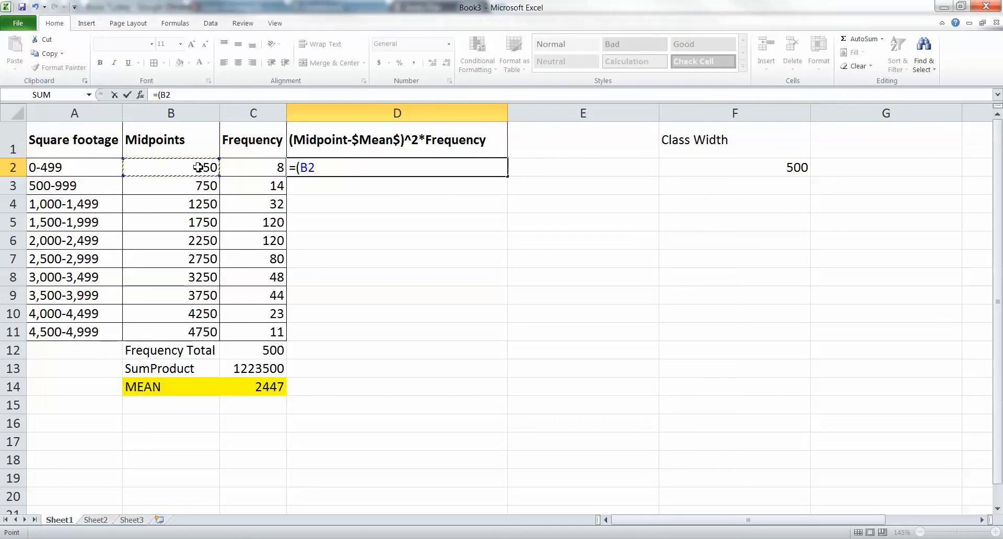
{"action": "type", "text": "-"}
{"action": "left_click", "coordinate": [263, 387]}
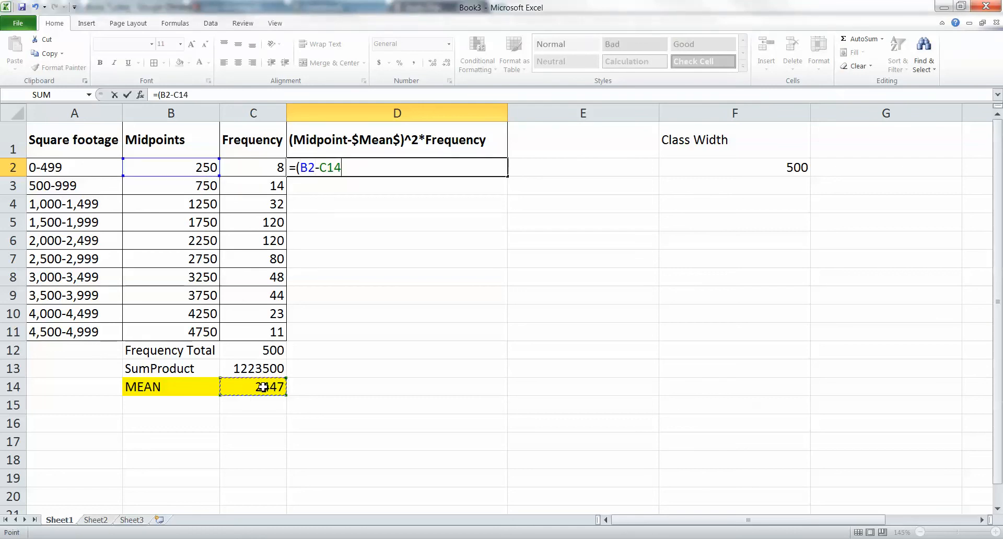
{"action": "key", "text": "F4"}
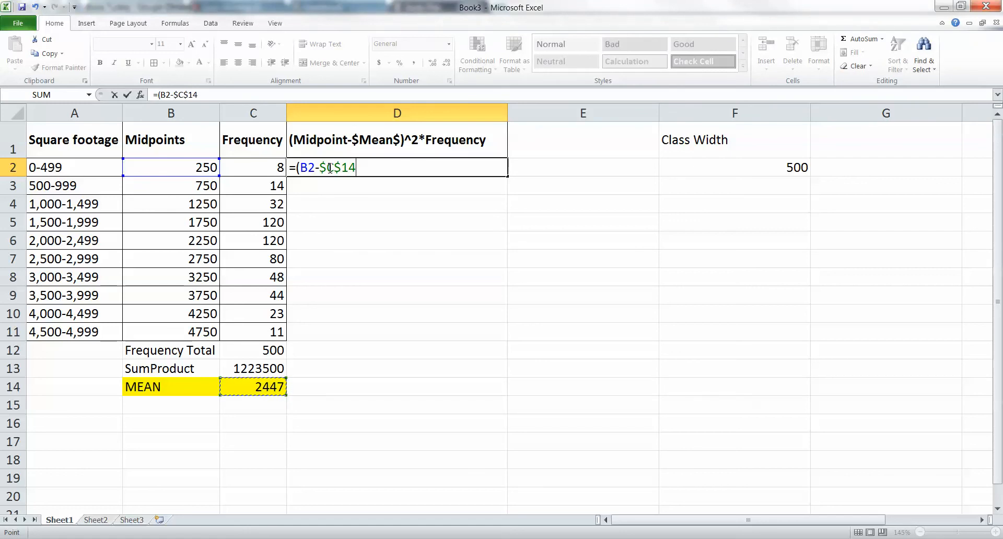
{"action": "type", "text": ")^2*"}
{"action": "left_click", "coordinate": [245, 168]}
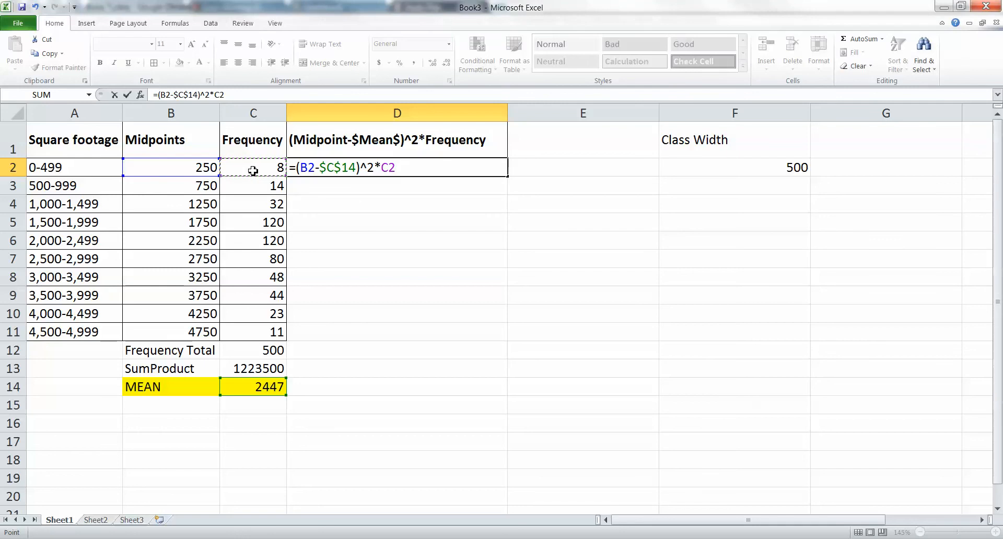
{"action": "key", "text": "ctrl+Return"}
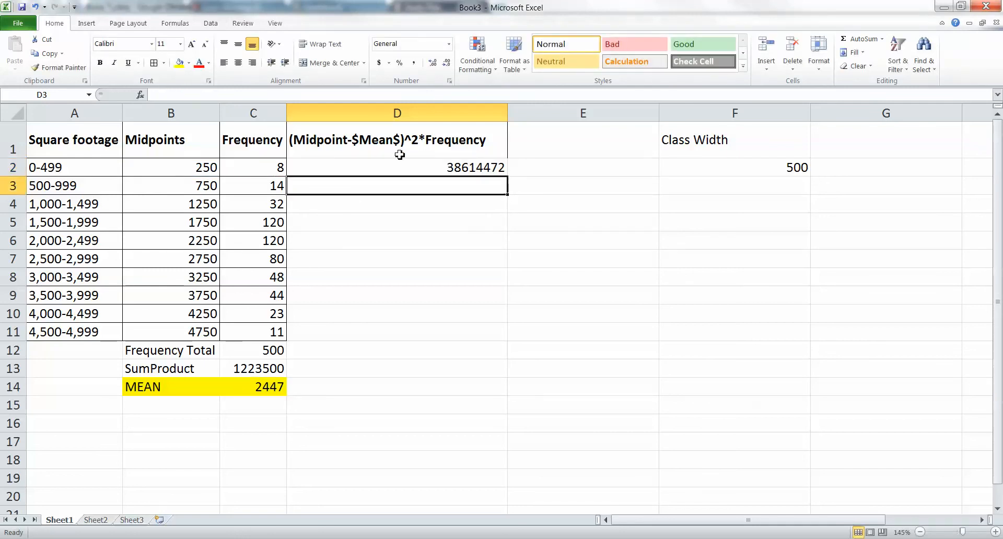
{"action": "left_click_drag", "start_coordinate": [507, 176], "coordinate": [512, 334]}
Total the weighted squared deviations D2:D11 in cell D12 with the SUM function
{"action": "left_click", "coordinate": [408, 348]}
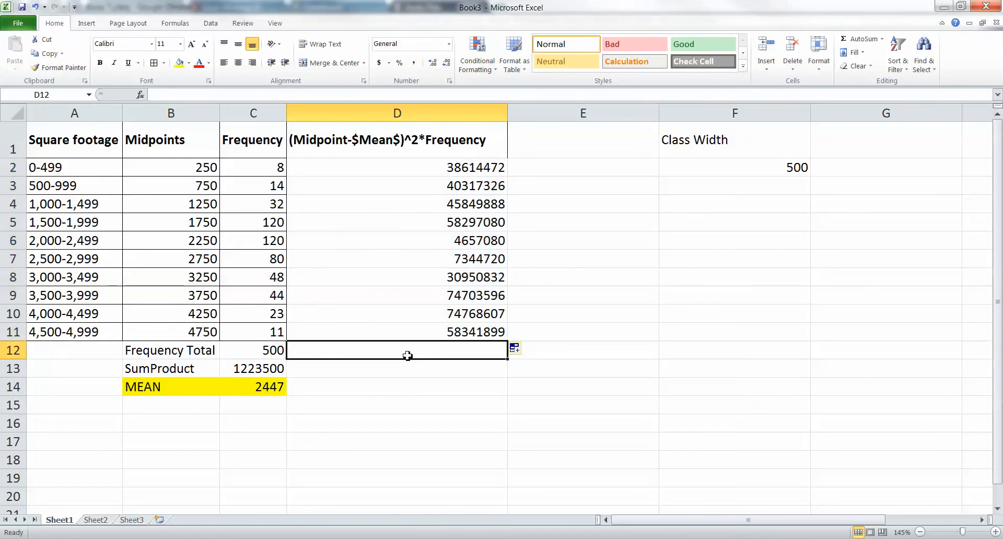
{"action": "type", "text": "=sum"}
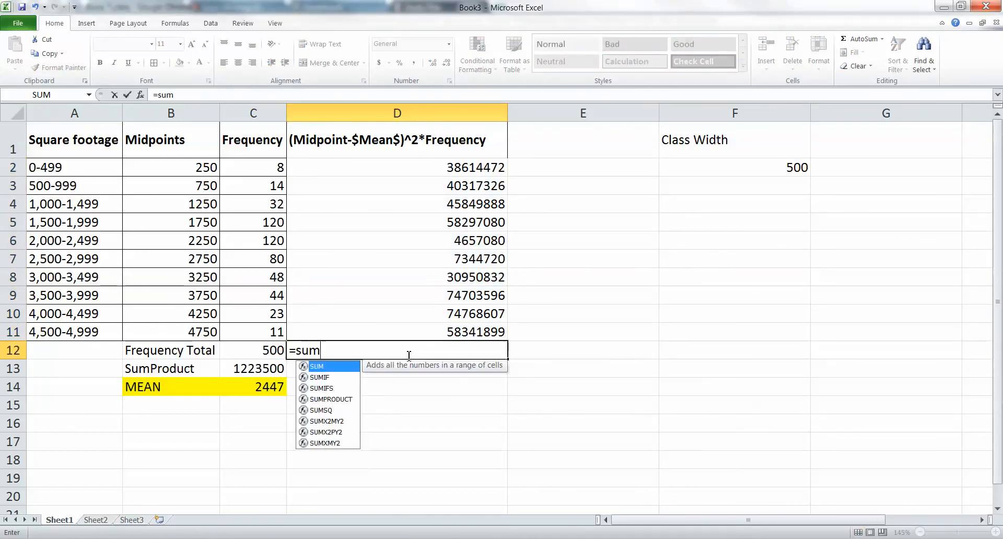
{"action": "type", "text": "*"}
{"action": "key", "text": "BackSpace"}
{"action": "type", "text": "("}
{"action": "left_click_drag", "start_coordinate": [454, 327], "coordinate": [443, 177]}
{"action": "key", "text": "Return"}
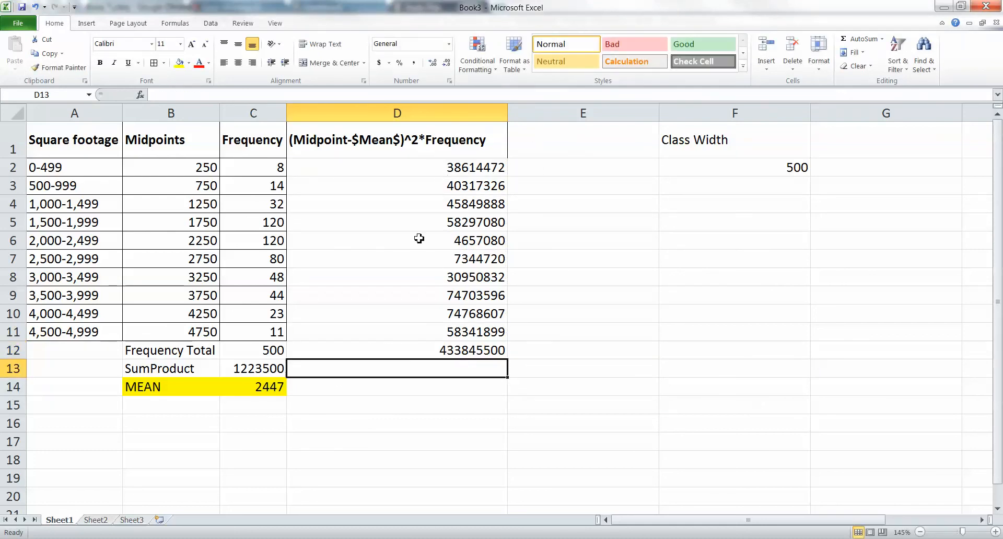
Apply all borders to the table range C1:D11
{"action": "left_click_drag", "start_coordinate": [421, 333], "coordinate": [251, 138]}
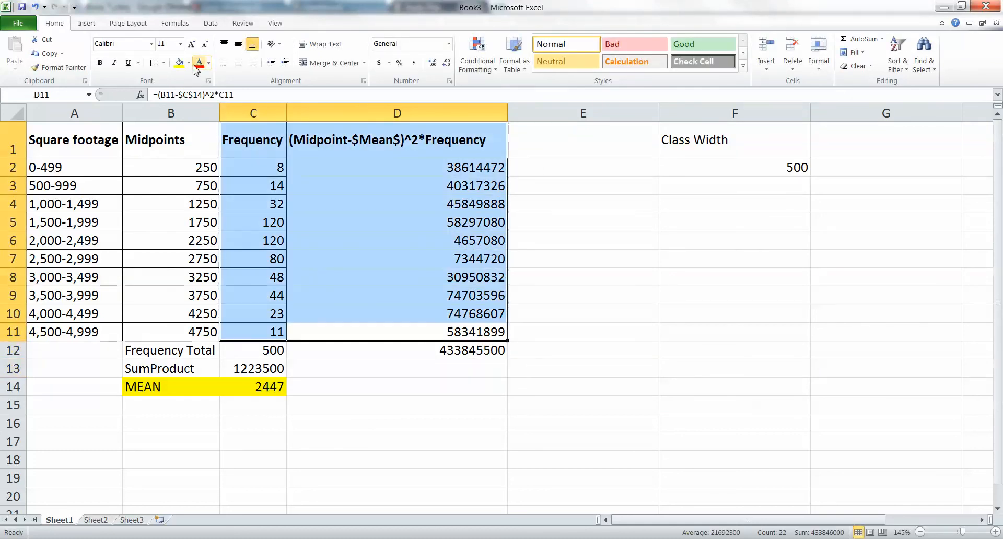
{"action": "left_click", "coordinate": [164, 62]}
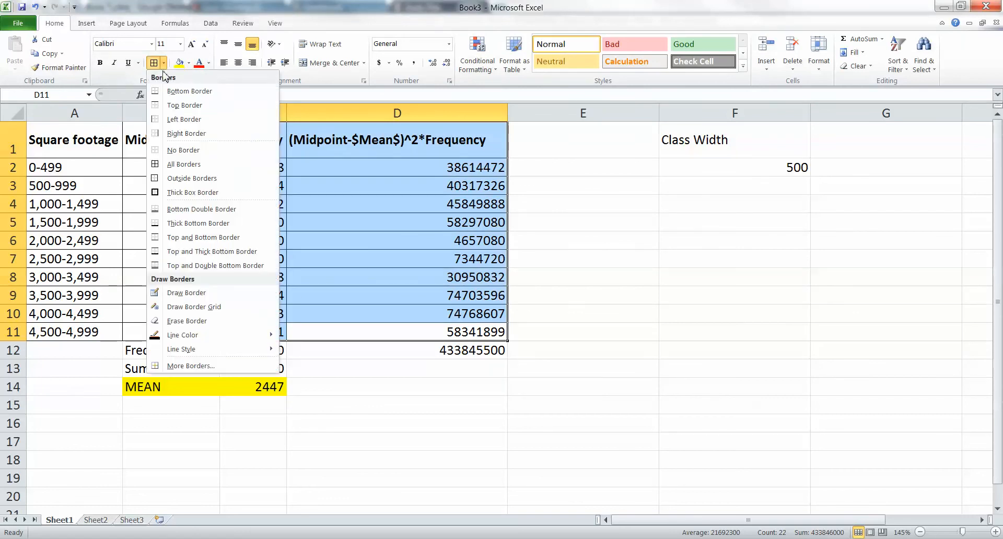
{"action": "left_click", "coordinate": [168, 165]}
{"action": "left_click", "coordinate": [395, 366]}
{"action": "left_click_drag", "start_coordinate": [432, 332], "coordinate": [73, 142]}
{"action": "left_click", "coordinate": [452, 459]}
Label cell E12 Total and cell E13 Variance
{"action": "left_click", "coordinate": [430, 351]}
{"action": "left_click", "coordinate": [560, 357]}
{"action": "type", "text": "Total"}
{"action": "key", "text": "Return"}
{"action": "type", "text": "Variance"}
{"action": "key", "text": "Return"}
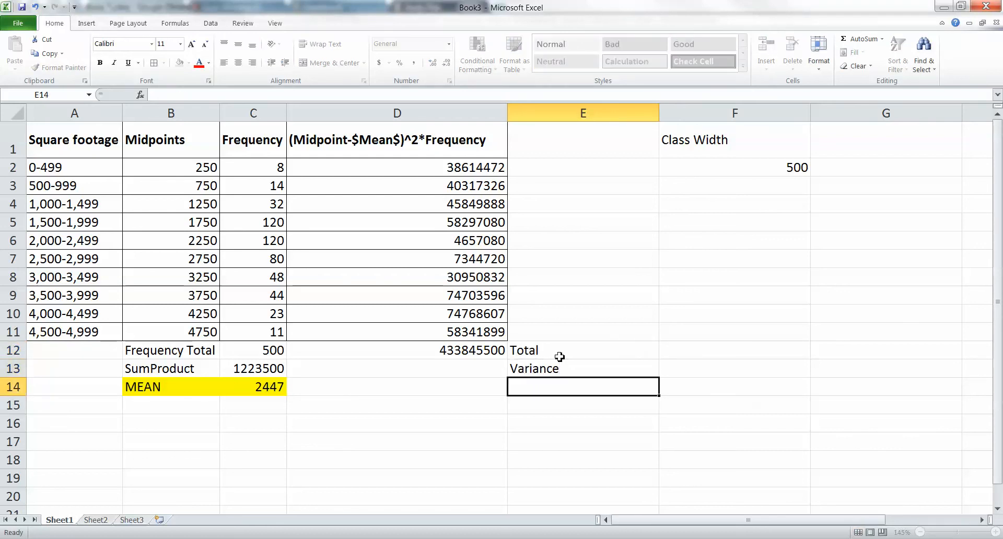
Review the sample variance formula in the Chrome worked example, then return to Excel and check the frequency total in C12
{"action": "key", "text": "Left"}
{"action": "key", "text": "Up"}
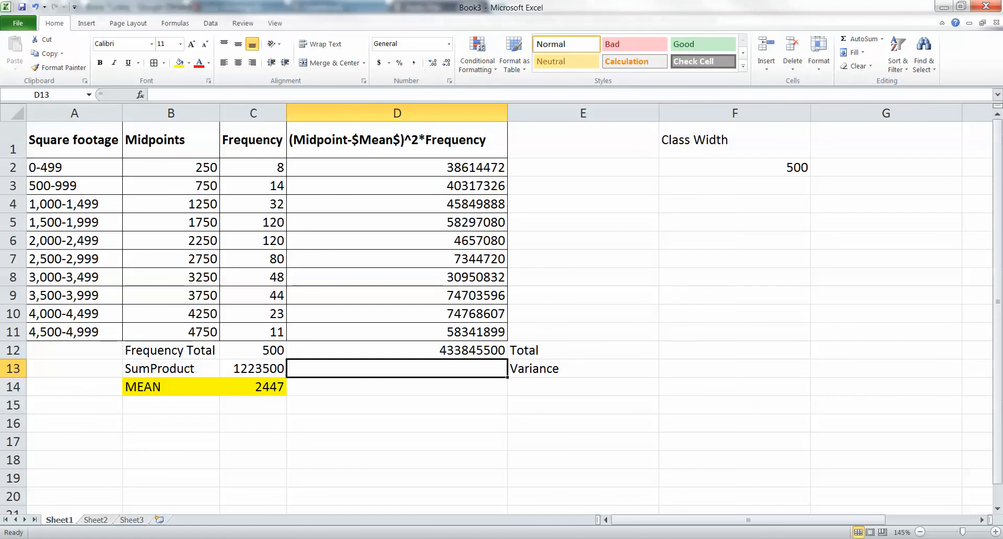
{"action": "left_click", "coordinate": [237, 501]}
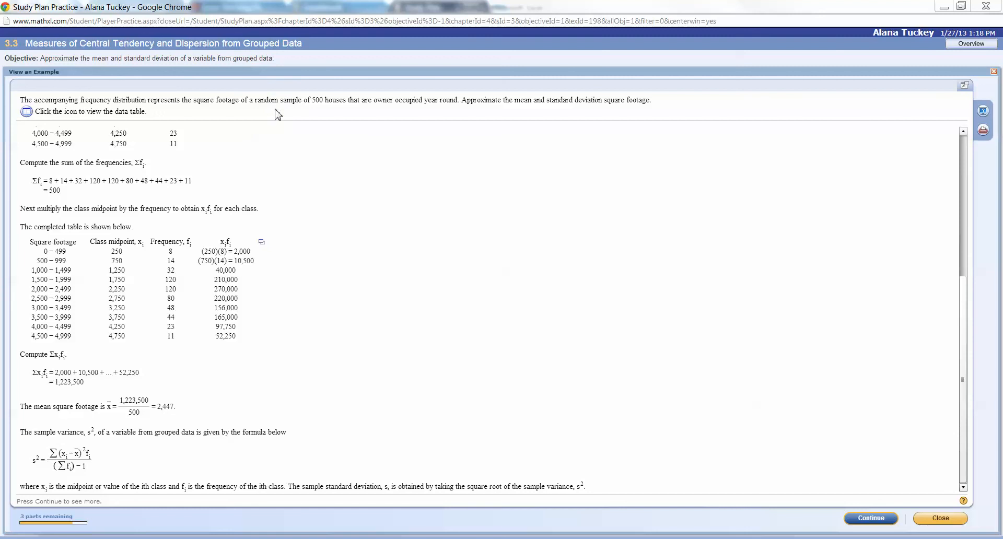
{"action": "left_click", "coordinate": [943, 7]}
{"action": "left_click", "coordinate": [278, 350]}
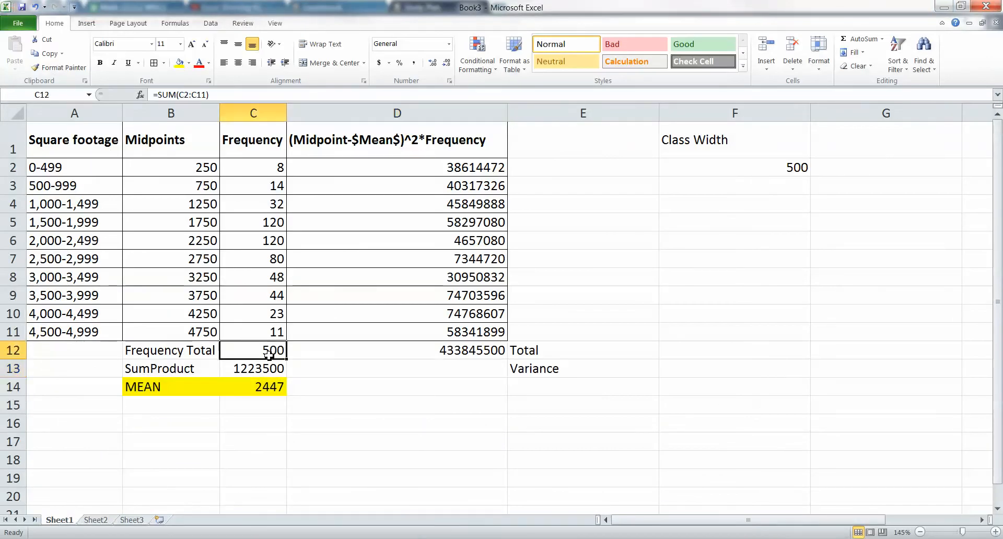
{"action": "left_click", "coordinate": [190, 351]}
Compute the sample variance in D13 with the formula =D12/(C12-1)
{"action": "left_click", "coordinate": [438, 362]}
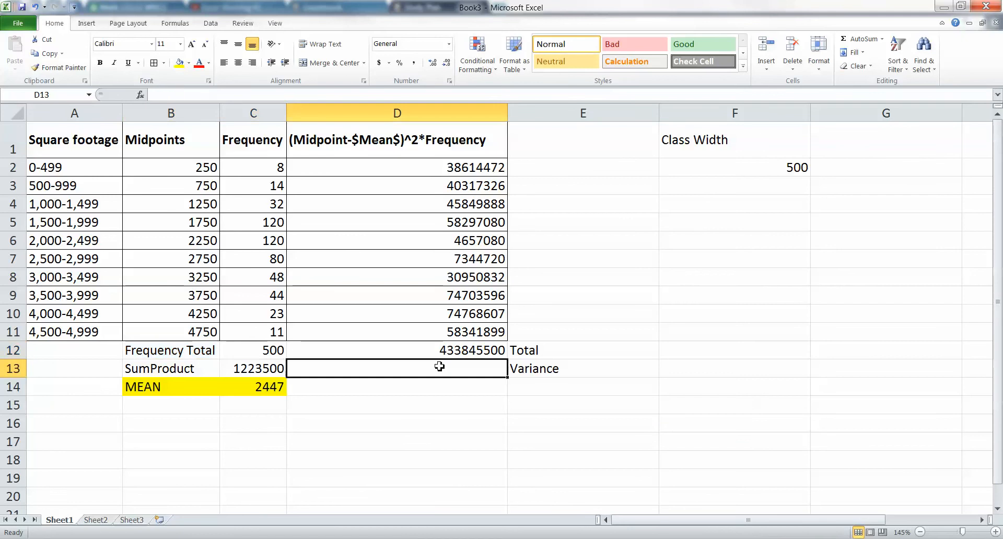
{"action": "type", "text": "="}
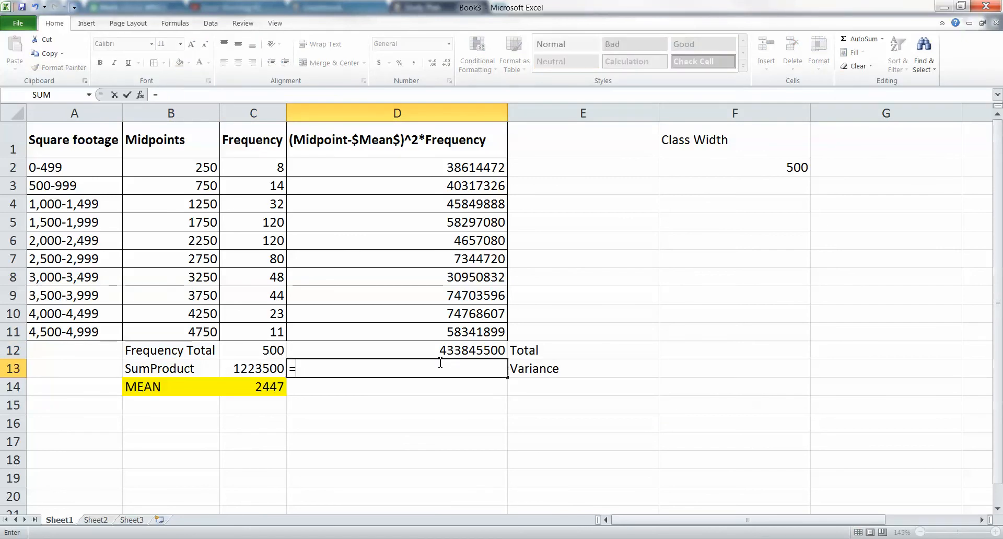
{"action": "left_click", "coordinate": [441, 351]}
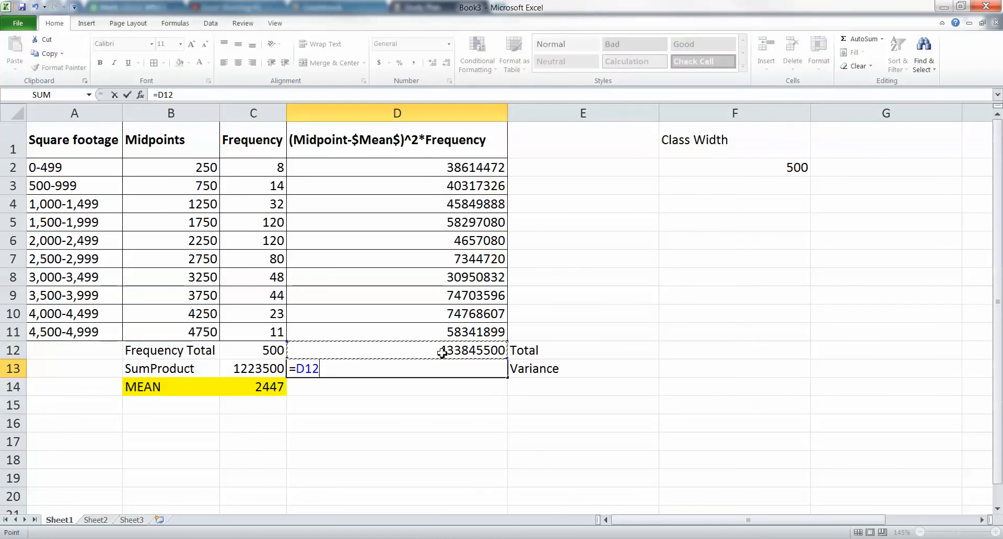
{"action": "type", "text": "/"}
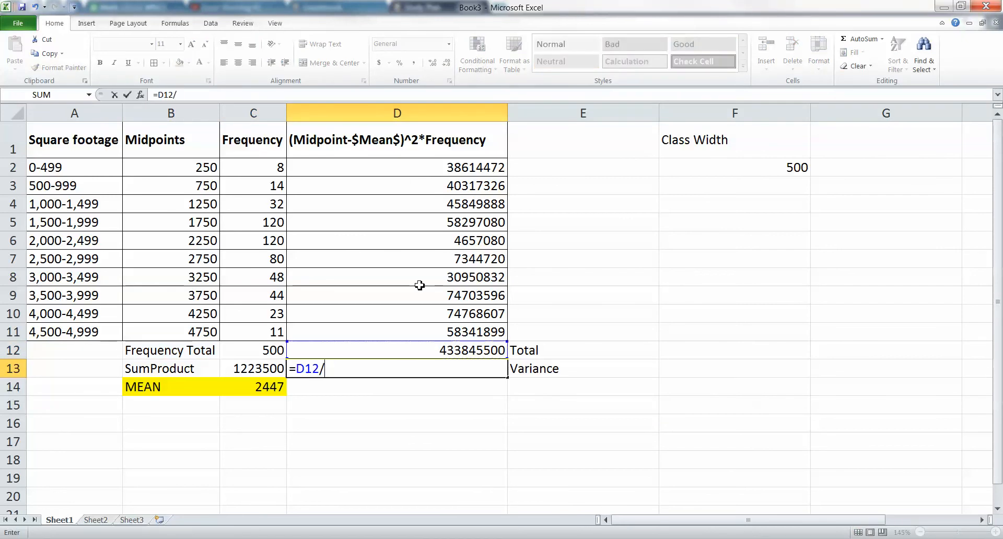
{"action": "type", "text": "("}
{"action": "left_click", "coordinate": [266, 352]}
{"action": "type", "text": "-1)"}
{"action": "key", "text": "Return"}
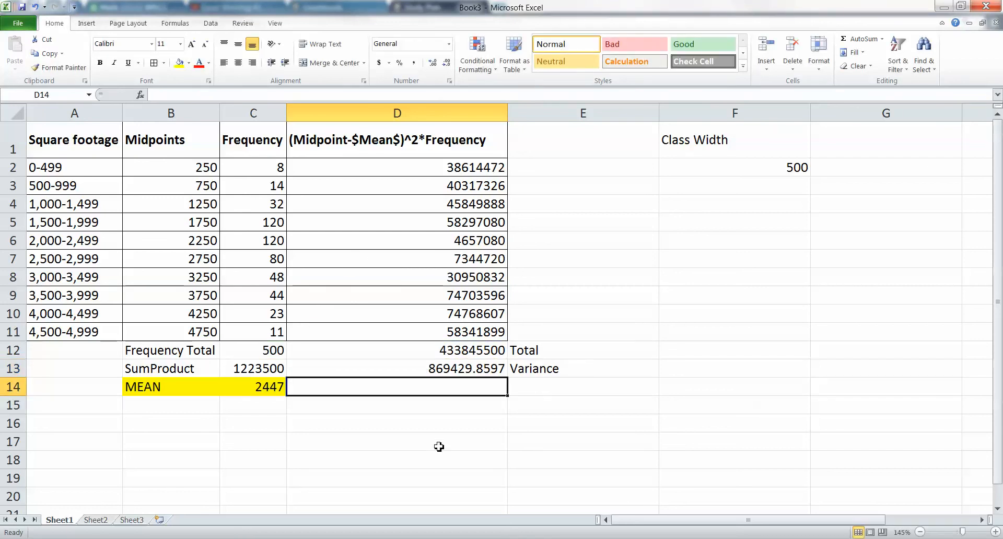
Highlight the variance result and its label in D13:E13 with light green fill
{"action": "left_click_drag", "start_coordinate": [512, 372], "coordinate": [473, 371]}
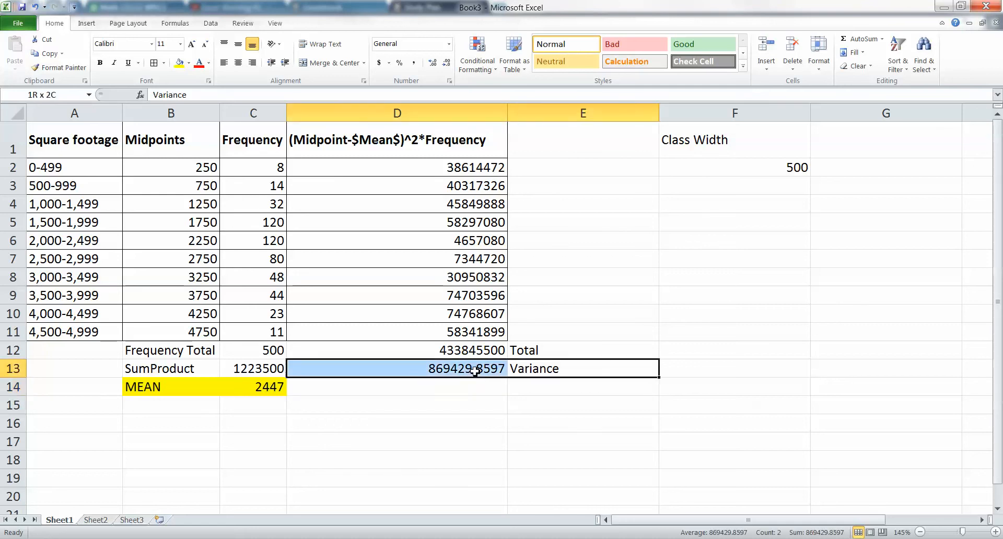
{"action": "left_click", "coordinate": [189, 63]}
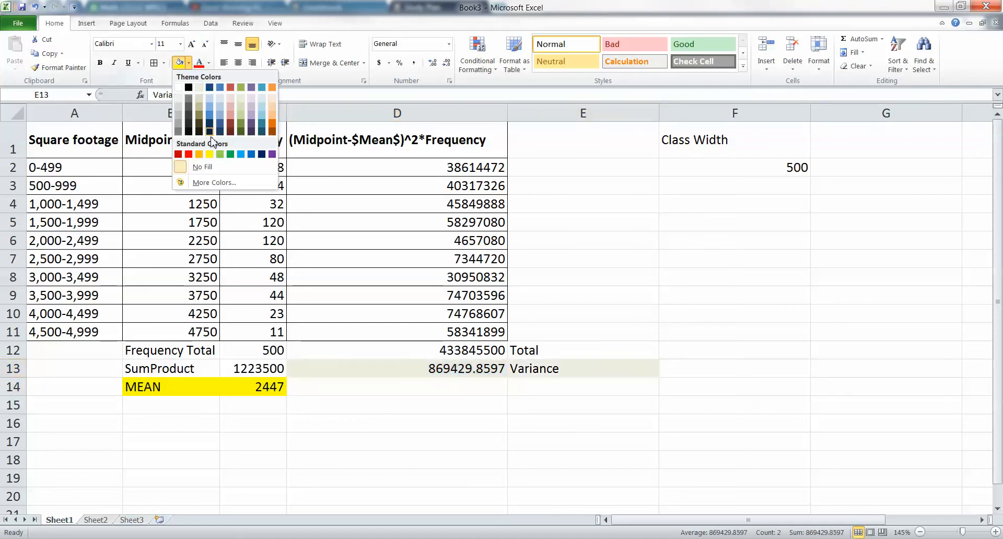
{"action": "left_click", "coordinate": [223, 154]}
{"action": "left_click", "coordinate": [493, 388]}
{"action": "left_click", "coordinate": [521, 387]}
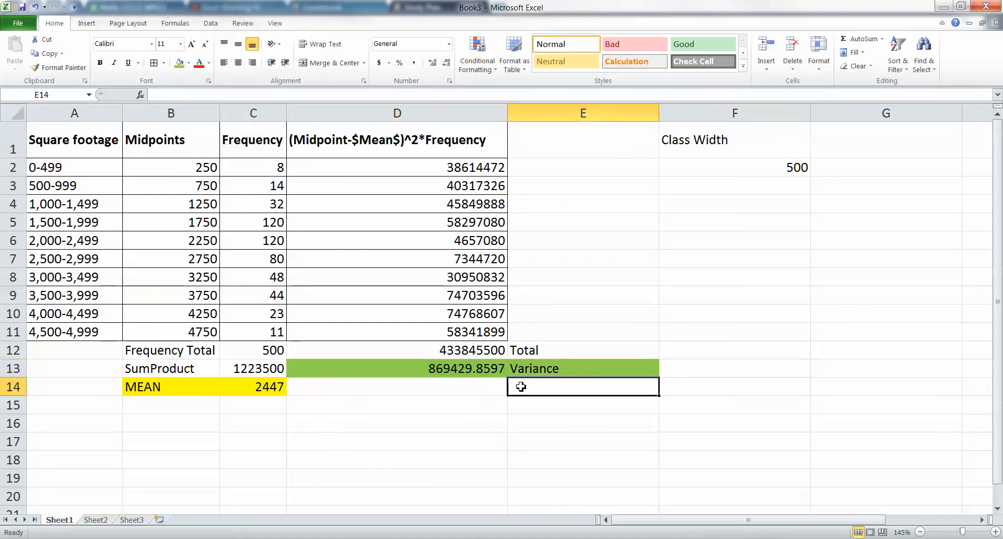
Extend the label in E13 to "Variance, s^2" and label cell E14 "Standard Deviation, s"
{"action": "left_click", "coordinate": [530, 370]}
{"action": "left_click", "coordinate": [192, 96]}
{"action": "type", "text": ", s^2"}
{"action": "key", "text": "Return"}
{"action": "type", "text": "St"}
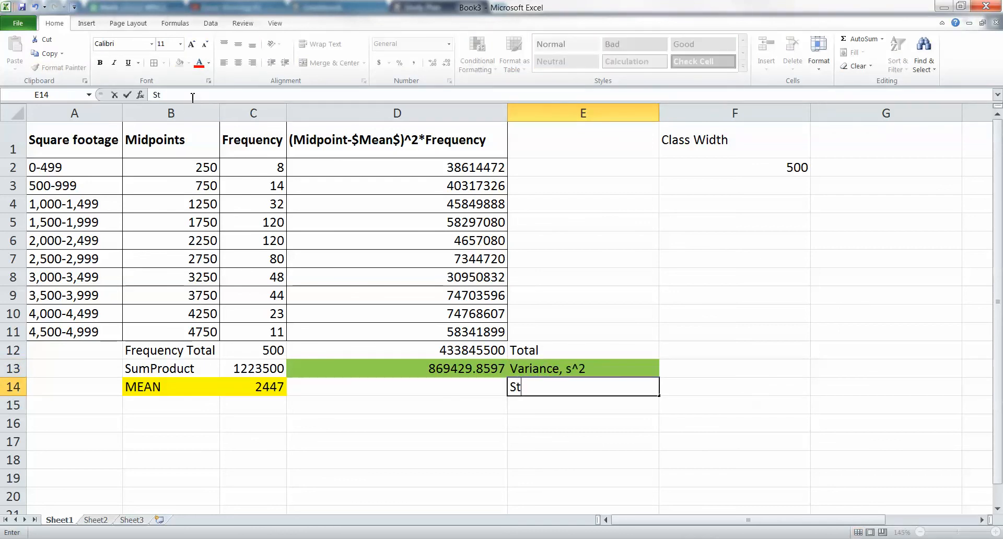
{"action": "type", "text": "andard Deviation, s"}
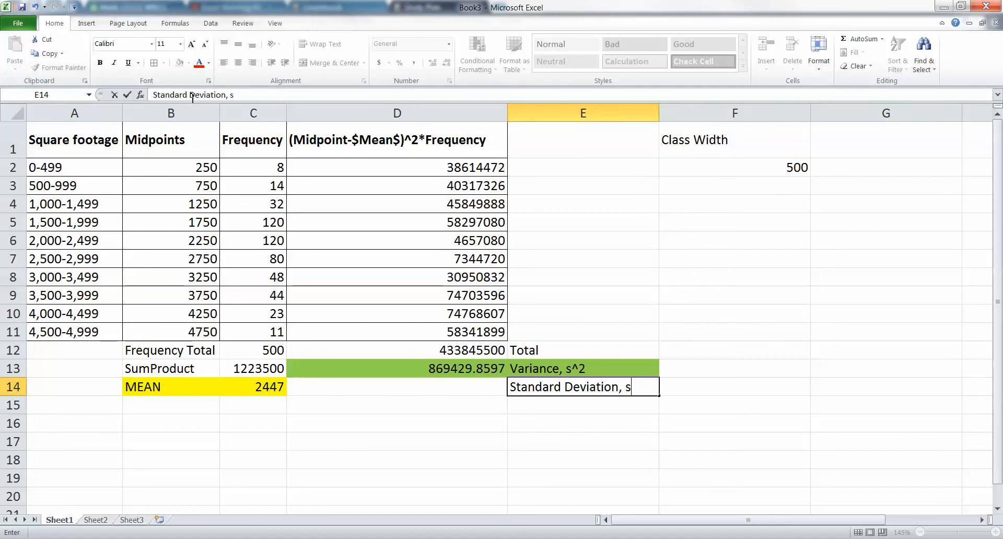
{"action": "key", "text": "Return"}
Compute the sample standard deviation in D14 as the square root of the variance with =SQRT(D13)
{"action": "key", "text": "Left"}
{"action": "key", "text": "Up"}
{"action": "type", "text": "=sqrt"}
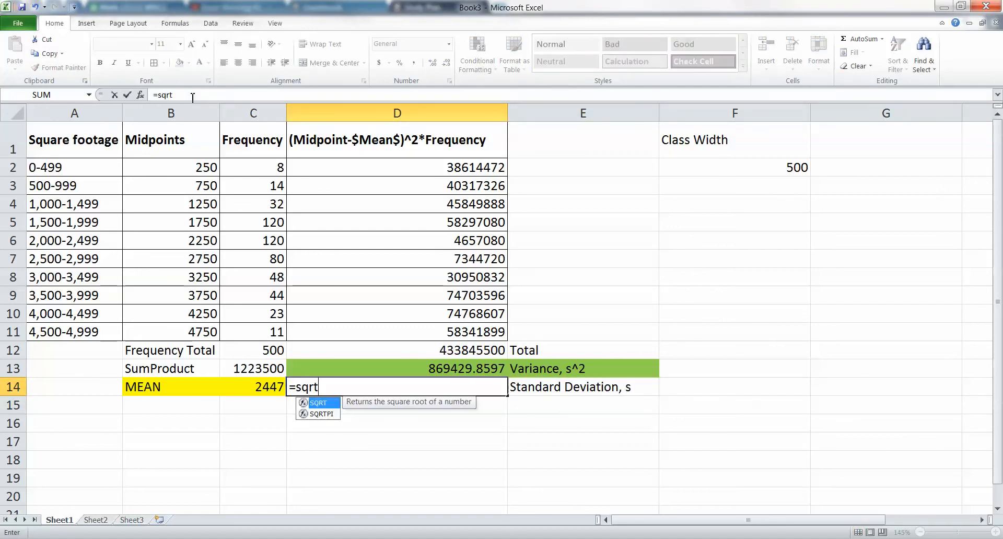
{"action": "type", "text": "("}
{"action": "left_click", "coordinate": [497, 364]}
{"action": "type", "text": ")"}
{"action": "key", "text": "Return"}
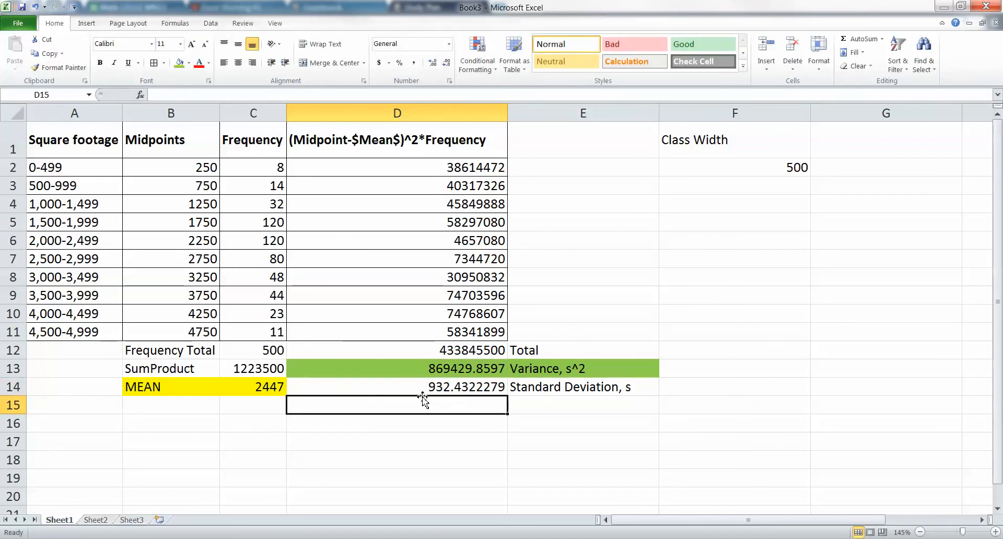
Highlight the standard deviation result and its label in D14:E14 with blue fill
{"action": "left_click_drag", "start_coordinate": [421, 386], "coordinate": [578, 392]}
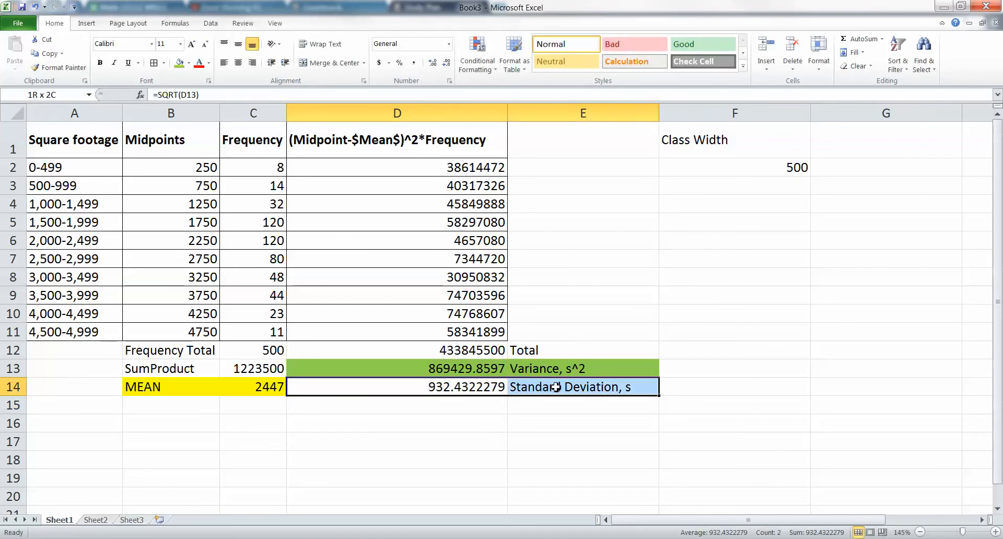
{"action": "left_click", "coordinate": [188, 63]}
{"action": "left_click", "coordinate": [238, 168]}
{"action": "left_click", "coordinate": [440, 450]}
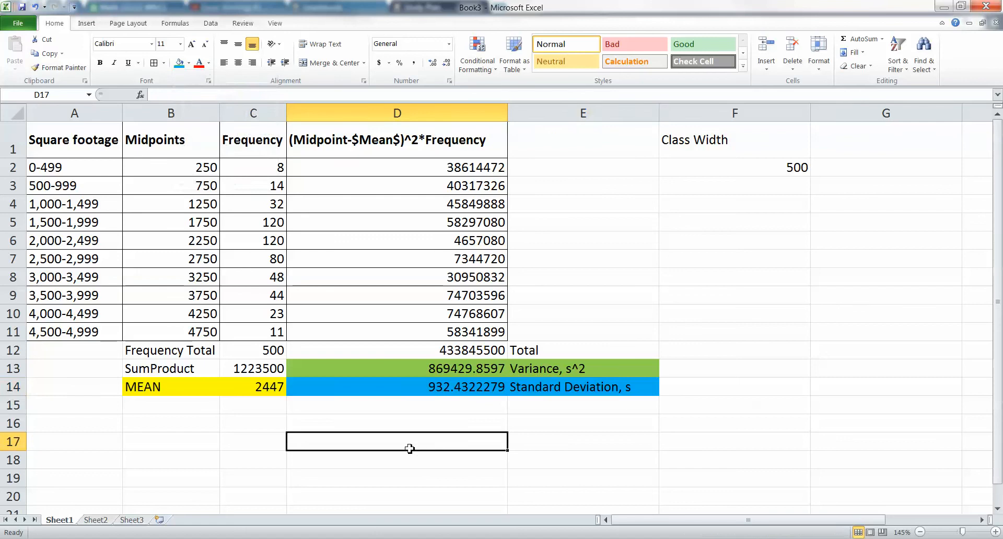
Reveal the remaining parts of the Chrome worked example to check the variance and standard deviation, then return to Excel
{"action": "left_click", "coordinate": [405, 390]}
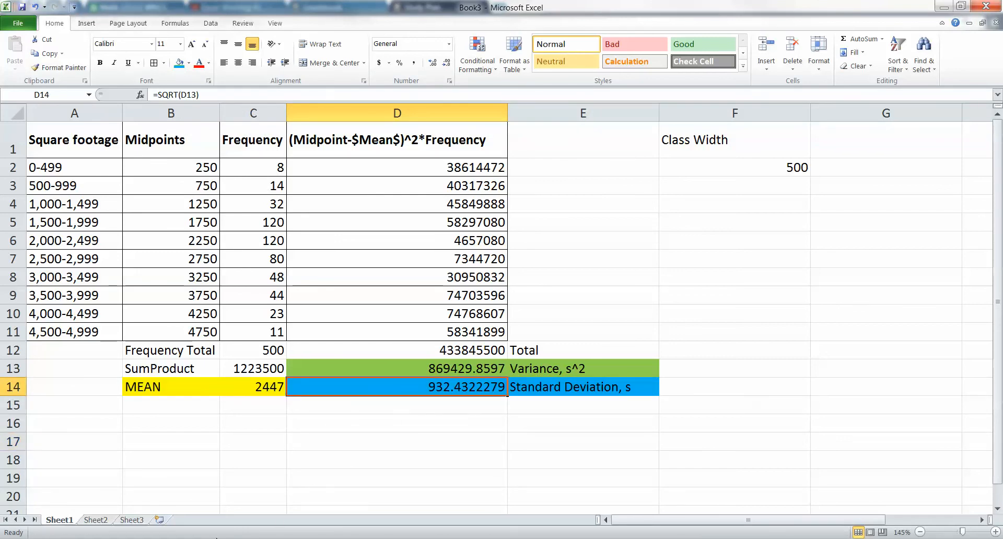
{"action": "left_click", "coordinate": [225, 487]}
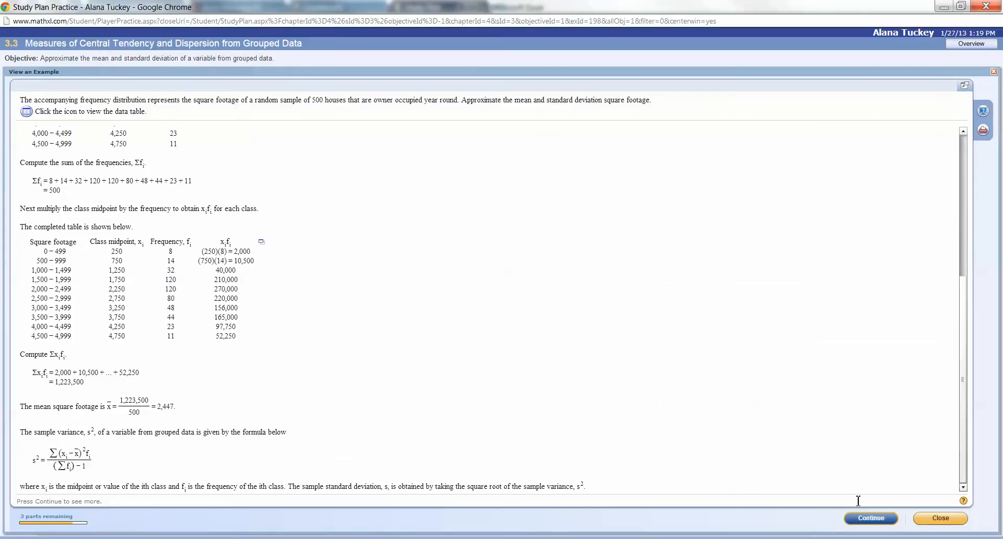
{"action": "left_click", "coordinate": [871, 518]}
{"action": "left_click", "coordinate": [871, 519]}
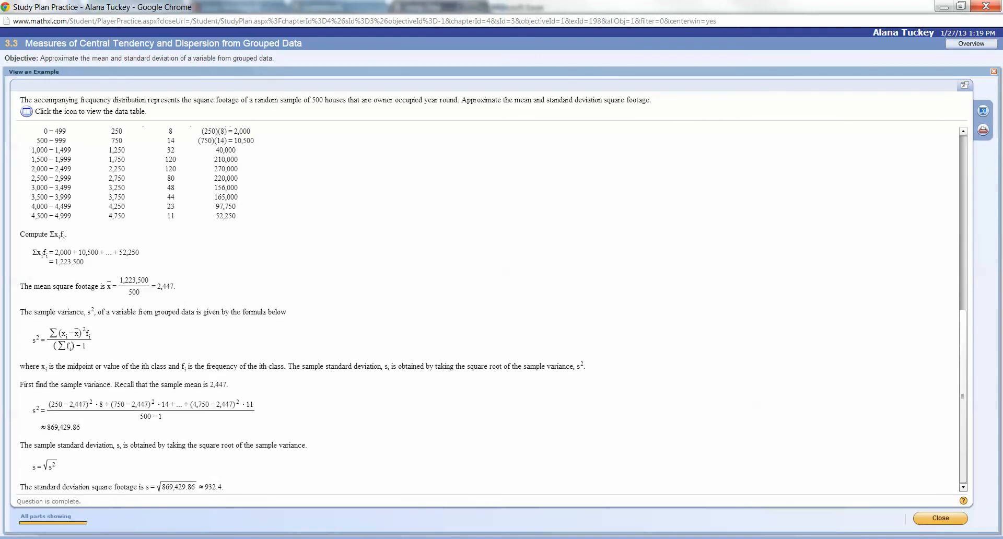
{"action": "left_click", "coordinate": [201, 480]}
Review the sum product, mean, squared-deviation column and its total, frequency total, variance and standard deviation cells in calculation order
{"action": "left_click", "coordinate": [421, 349]}
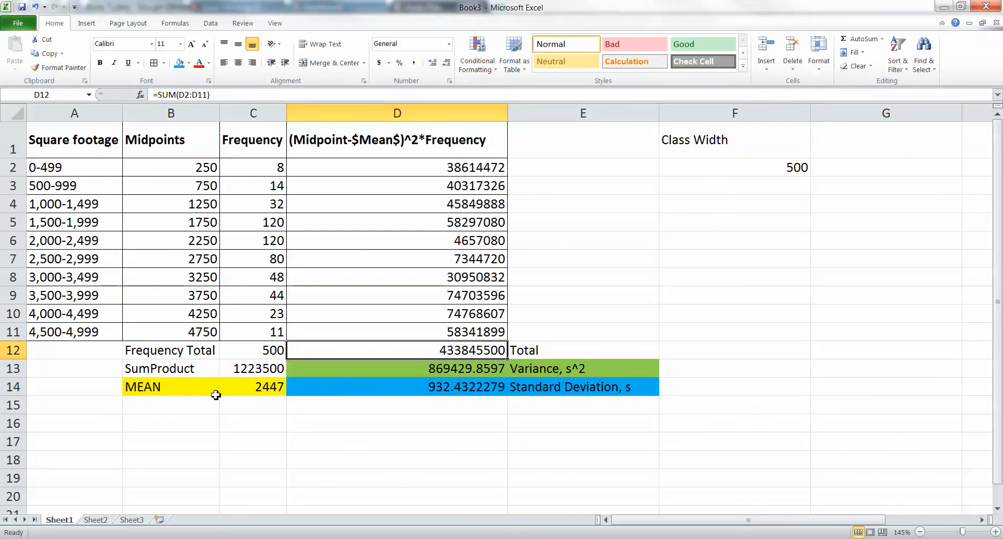
{"action": "mouse_move", "coordinate": [224, 372]}
{"action": "left_mouse_down"}
{"action": "mouse_move", "coordinate": [197, 372]}
{"action": "mouse_move", "coordinate": [239, 371]}
{"action": "mouse_move", "coordinate": [184, 371]}
{"action": "mouse_move", "coordinate": [233, 371]}
{"action": "left_mouse_up"}
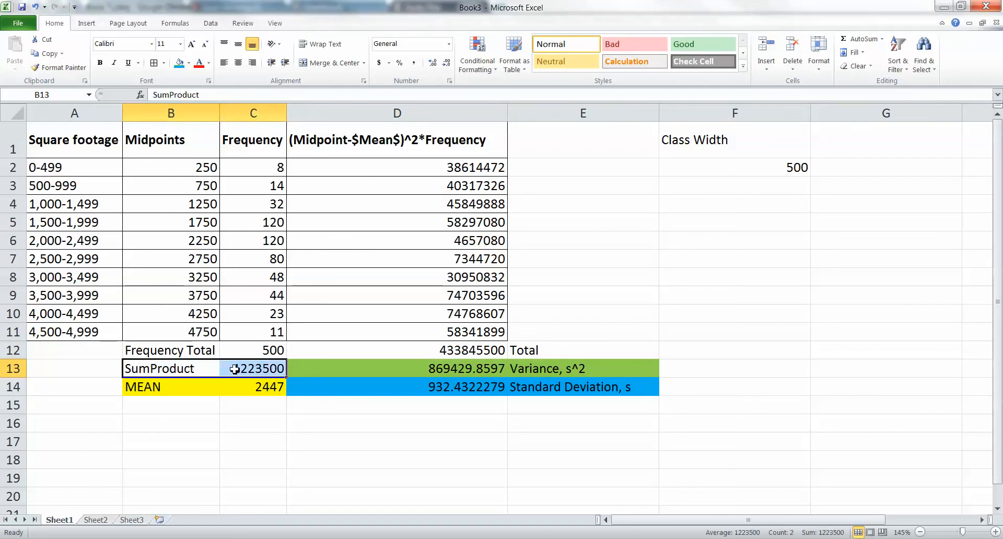
{"action": "left_click", "coordinate": [235, 386]}
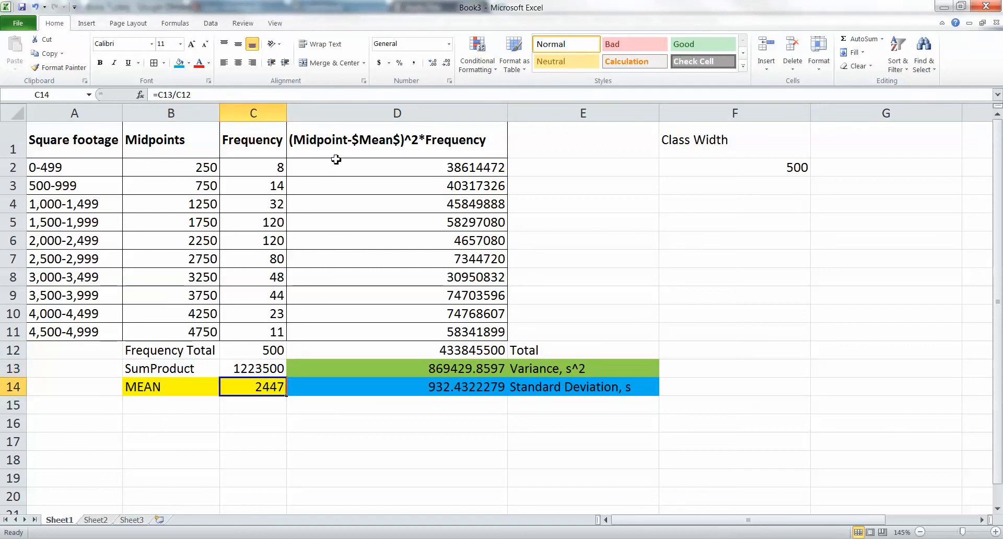
{"action": "left_click_drag", "start_coordinate": [362, 129], "coordinate": [391, 336]}
{"action": "left_click", "coordinate": [387, 141]}
{"action": "left_click_drag", "start_coordinate": [396, 157], "coordinate": [401, 340]}
{"action": "left_click", "coordinate": [409, 349]}
{"action": "left_click", "coordinate": [423, 371]}
{"action": "left_click", "coordinate": [265, 352]}
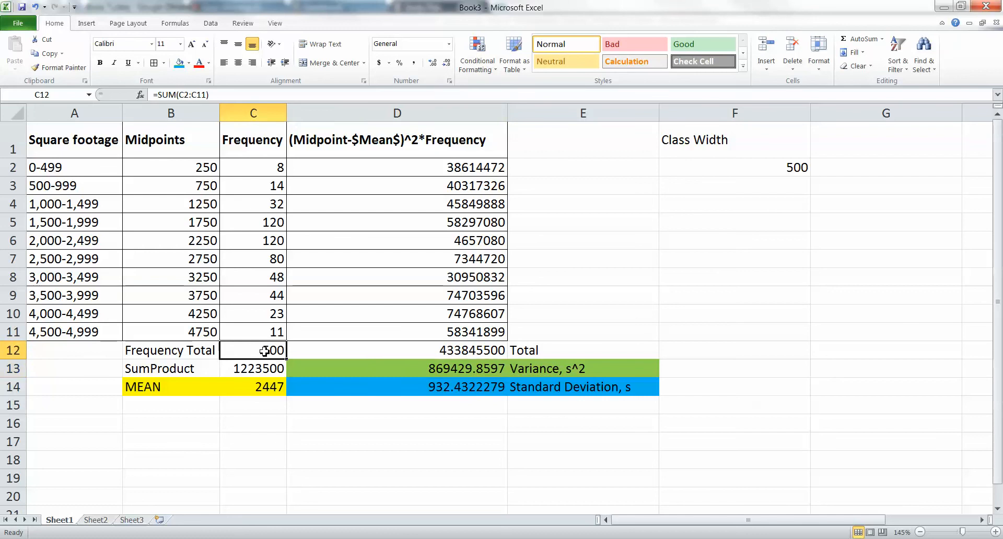
{"action": "left_click", "coordinate": [366, 366]}
{"action": "left_click", "coordinate": [400, 388]}
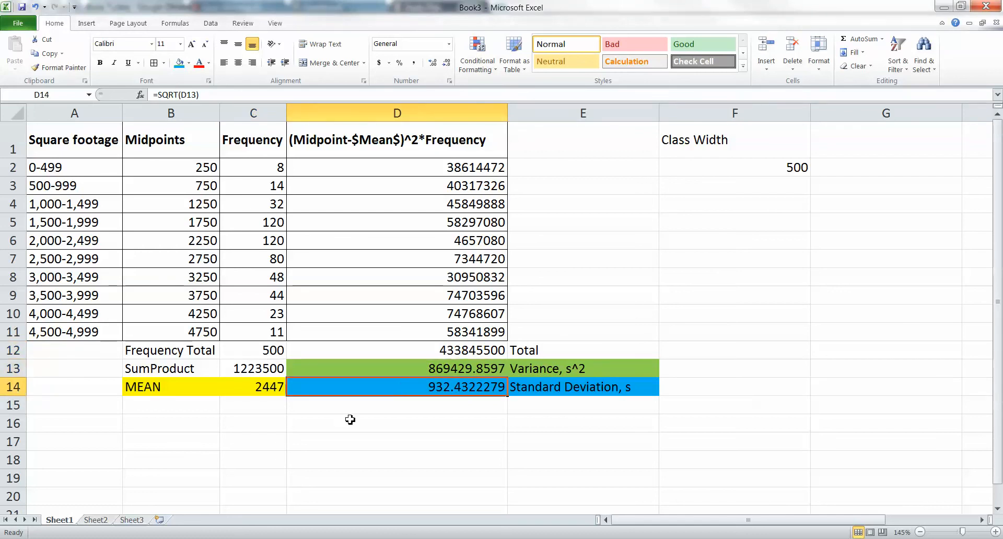